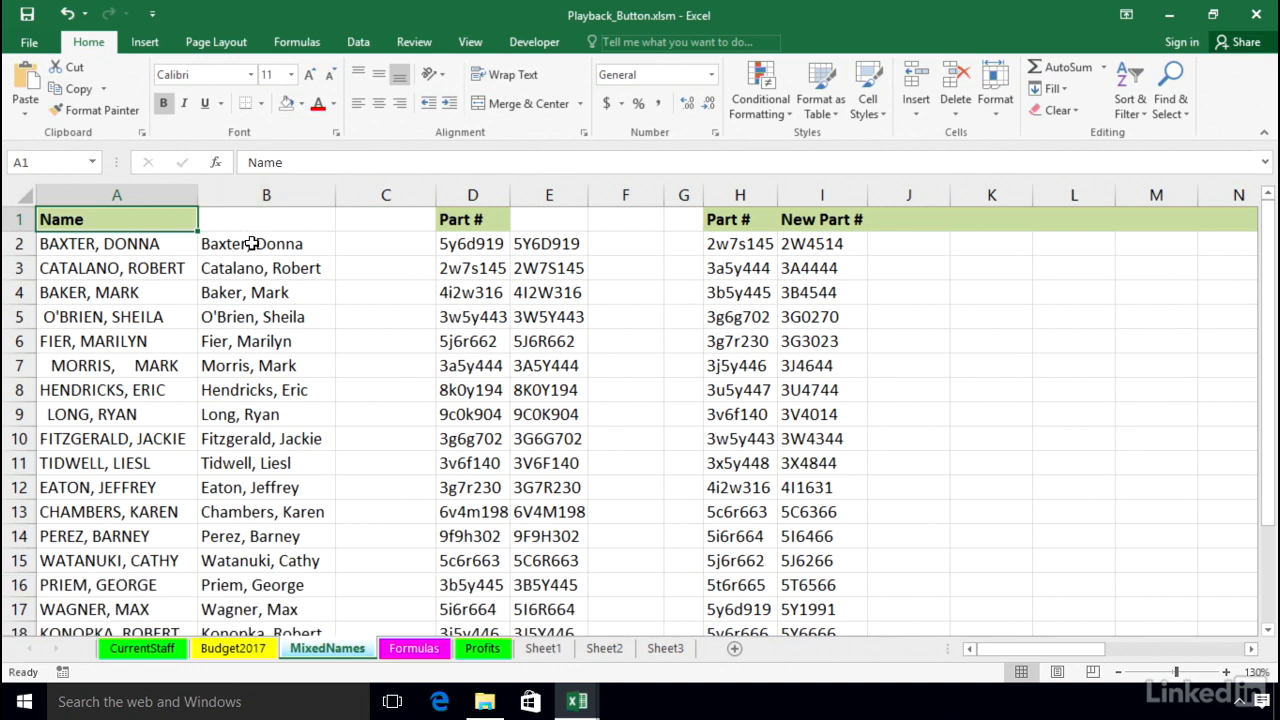
Step: Examine the name clean-up formulas in column B, starting with cell B2, then B3 and B5
{"action": "left_click", "coordinate": [256, 243]}
{"action": "double_click", "coordinate": [257, 243]}
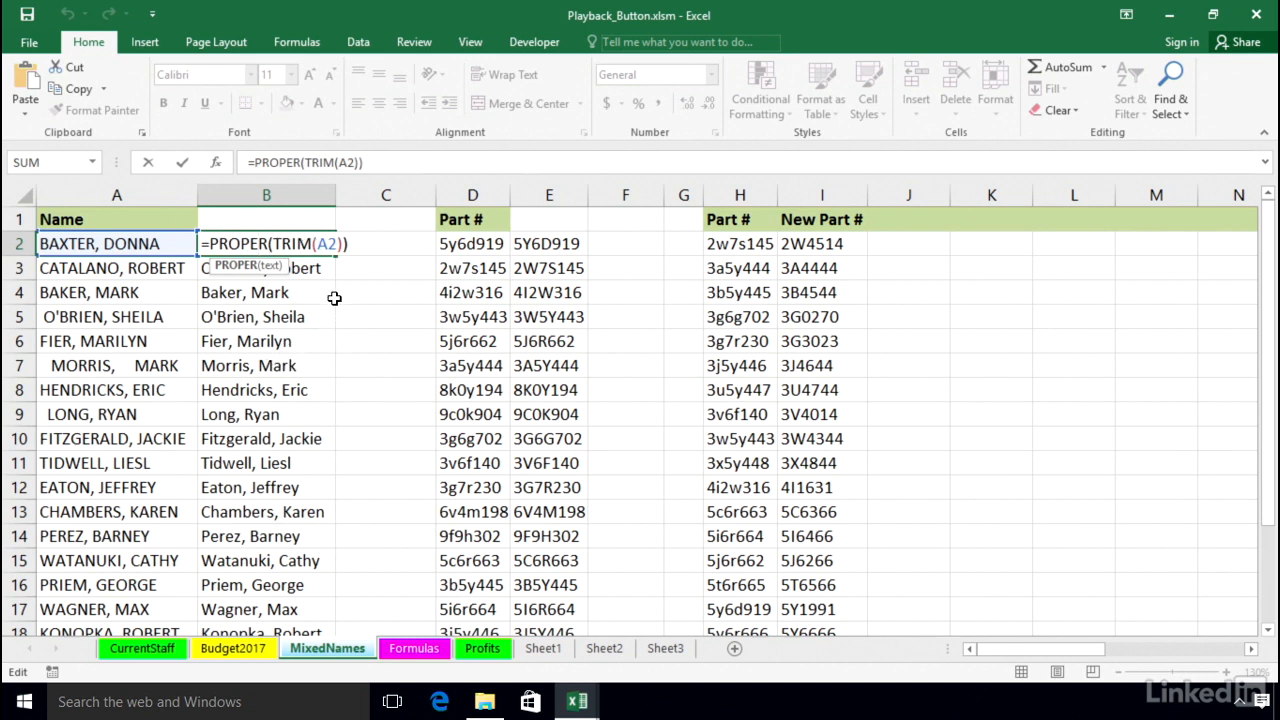
{"action": "key", "text": "ctrl+Return"}
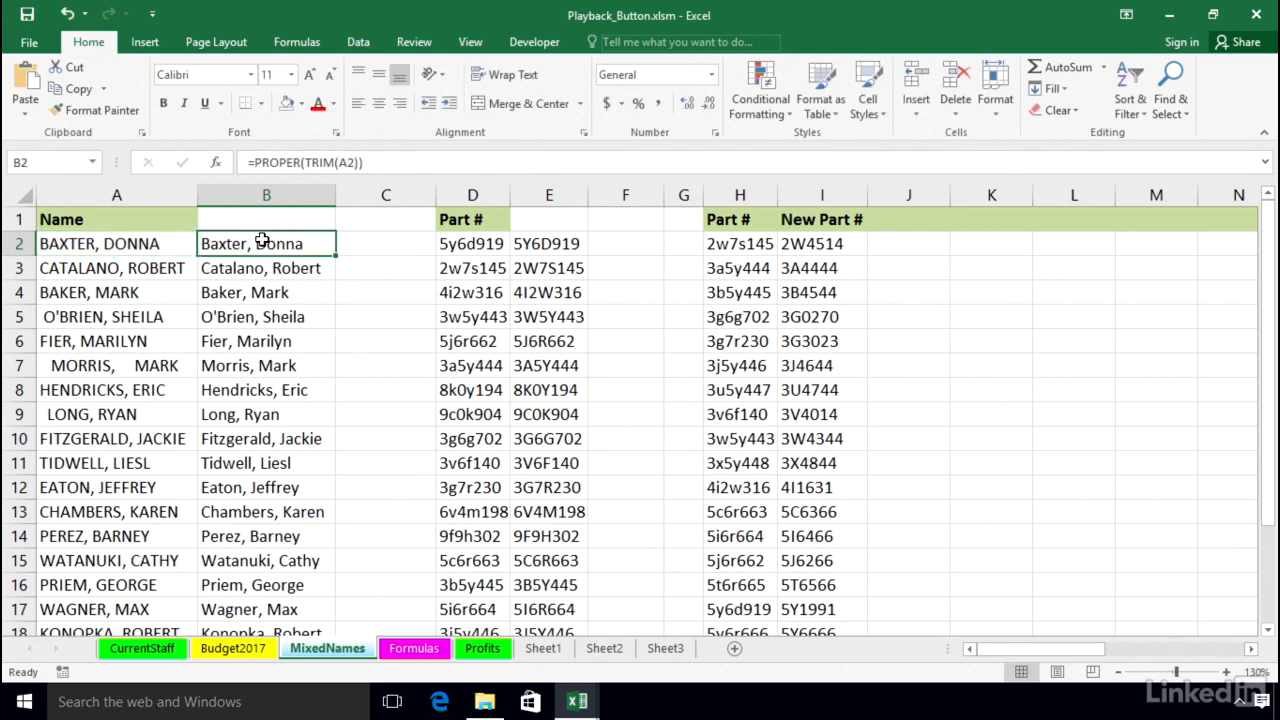
{"action": "left_click", "coordinate": [260, 266]}
{"action": "left_click", "coordinate": [266, 246]}
{"action": "left_click", "coordinate": [265, 270]}
{"action": "left_click", "coordinate": [255, 320]}
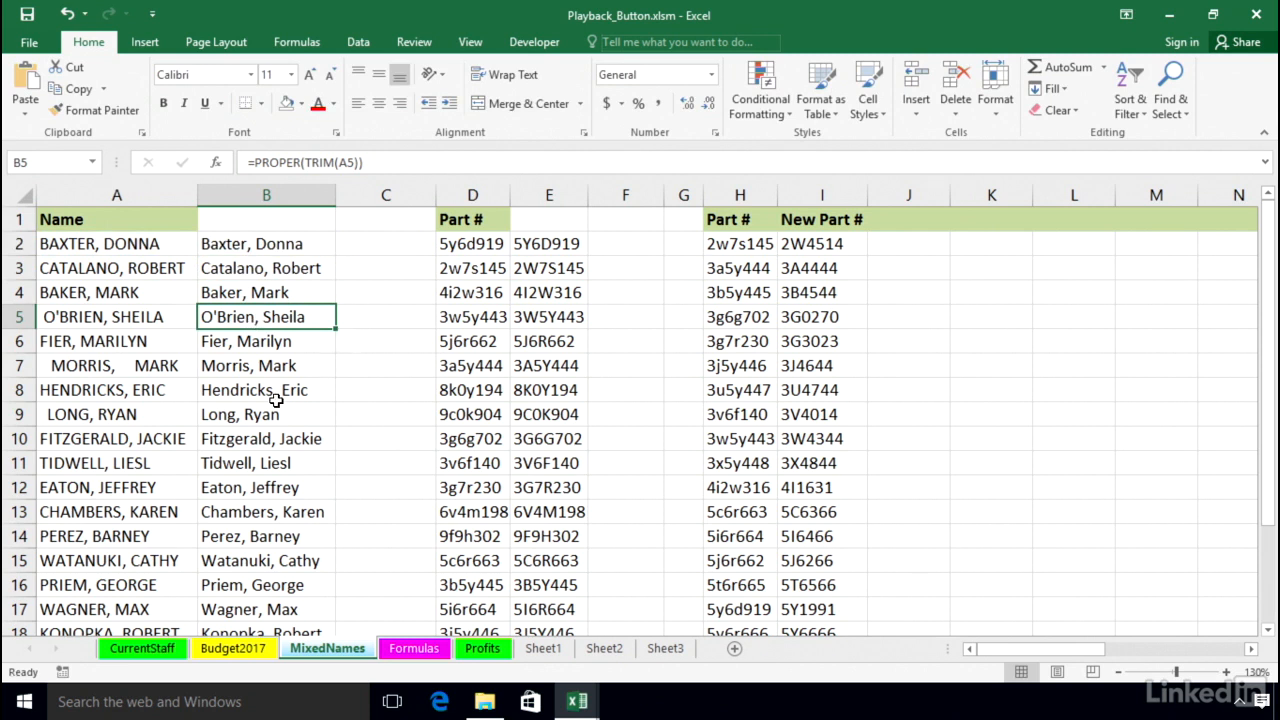
{"action": "double_click", "coordinate": [314, 244]}
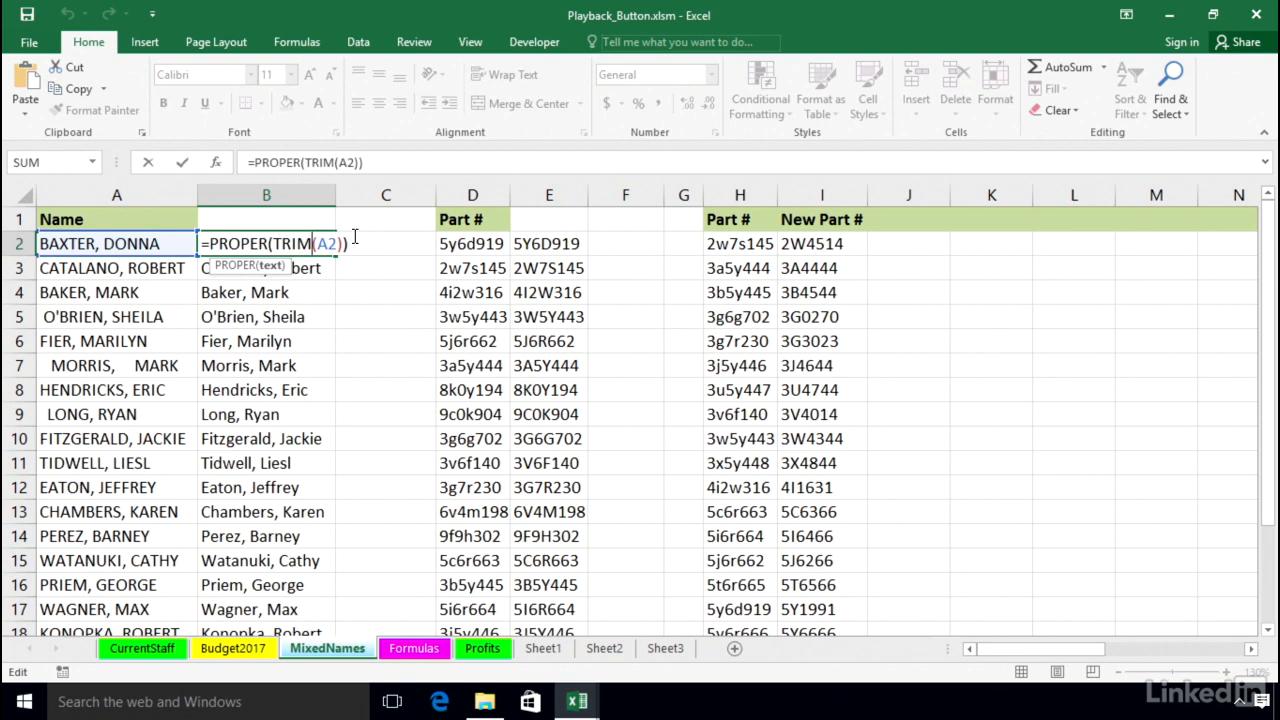
{"action": "key", "text": "Escape"}
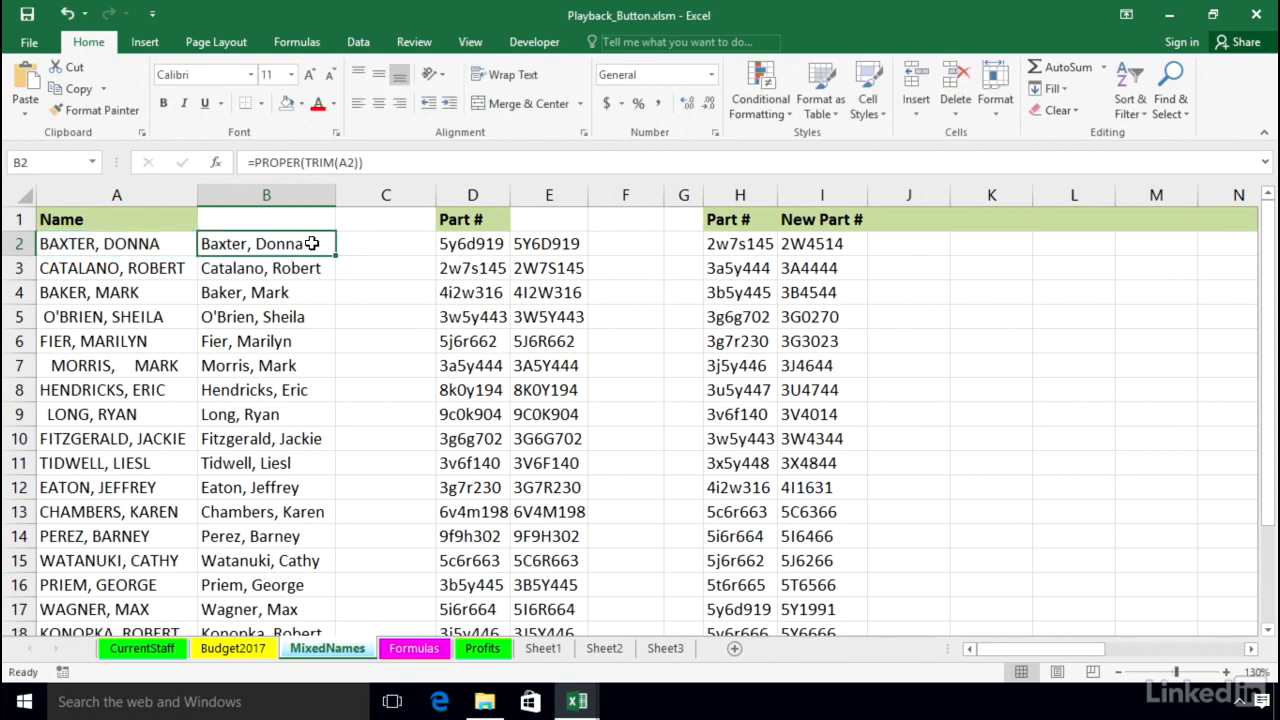
Step: Examine the part number formulas in cell E2 and in the New Part # column starting at I2
{"action": "double_click", "coordinate": [549, 244]}
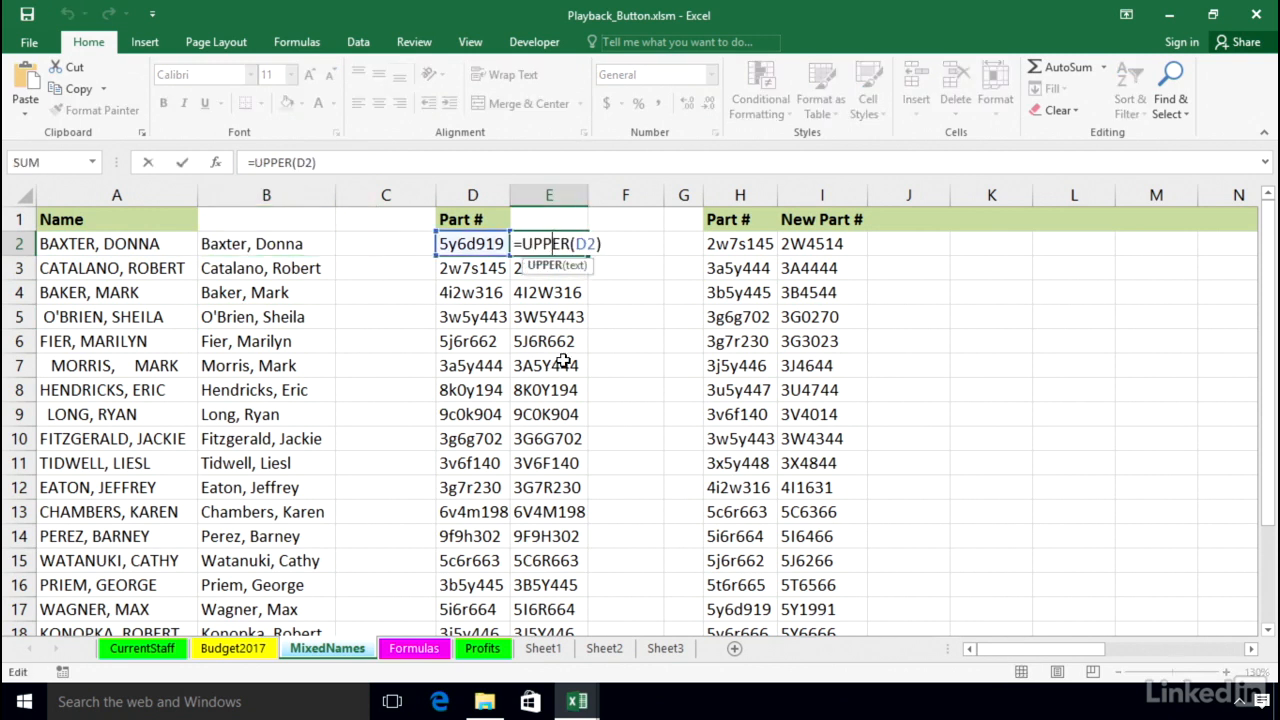
{"action": "key", "text": "ctrl+Return"}
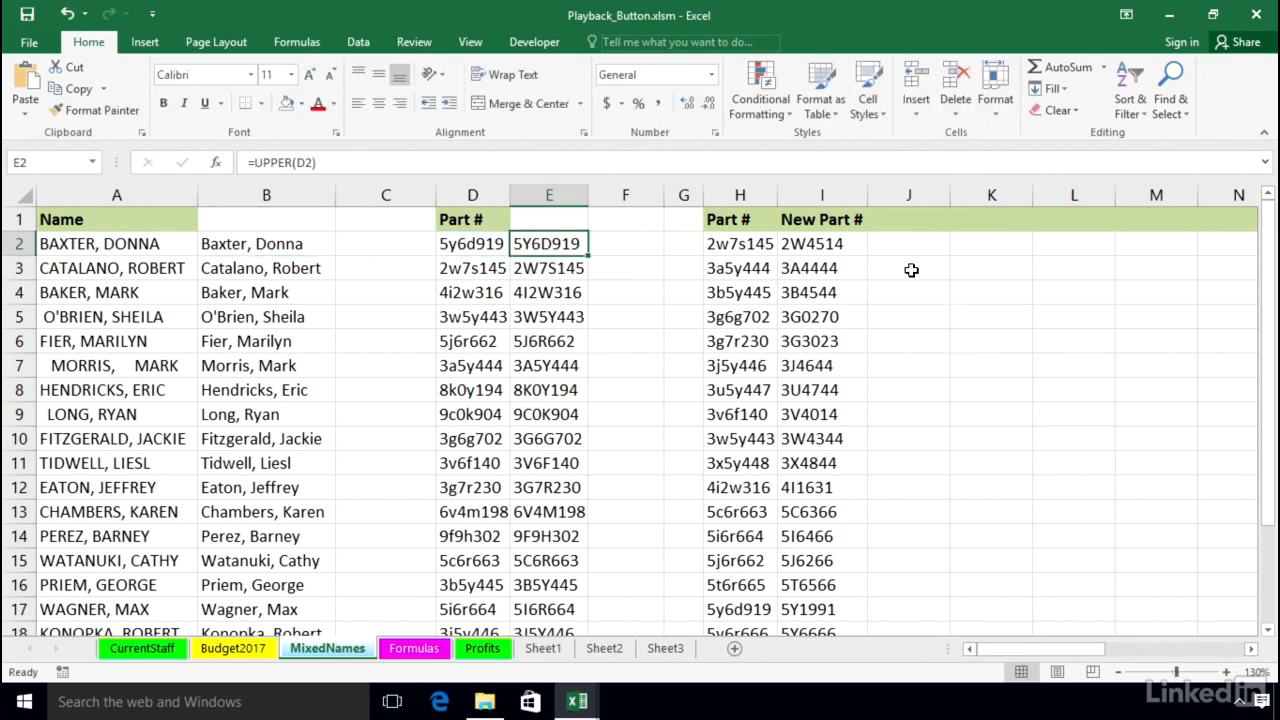
{"action": "double_click", "coordinate": [817, 240]}
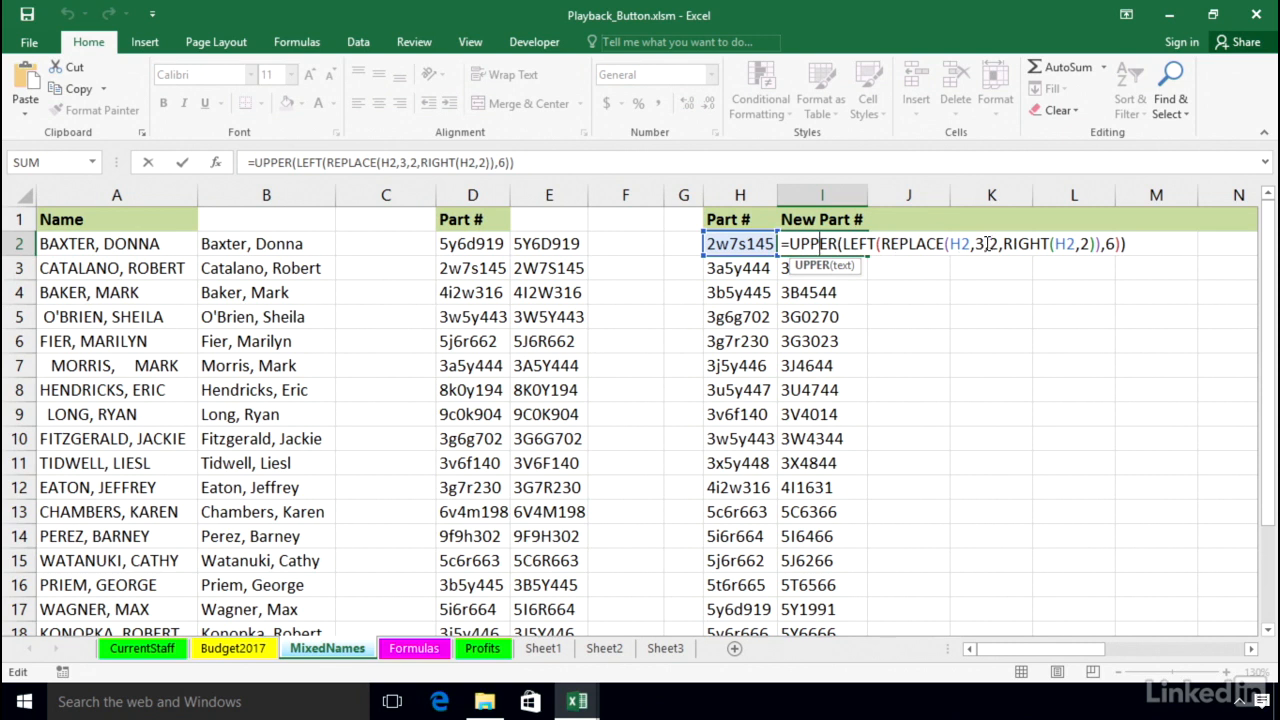
{"action": "key", "text": "Escape"}
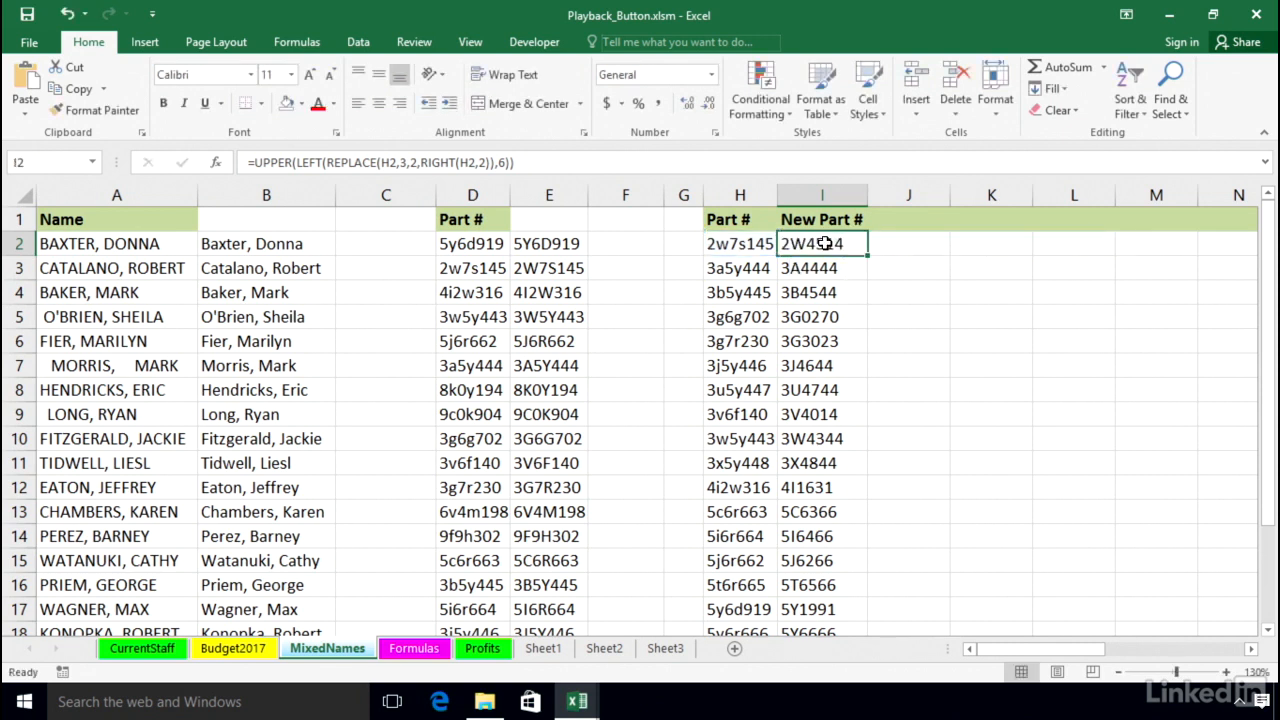
{"action": "left_click_drag", "start_coordinate": [824, 243], "coordinate": [848, 514]}
{"action": "left_click", "coordinate": [816, 247]}
Step: Select the name formulas in B2:B20 on the MixedNames sheet
{"action": "left_click", "coordinate": [276, 243]}
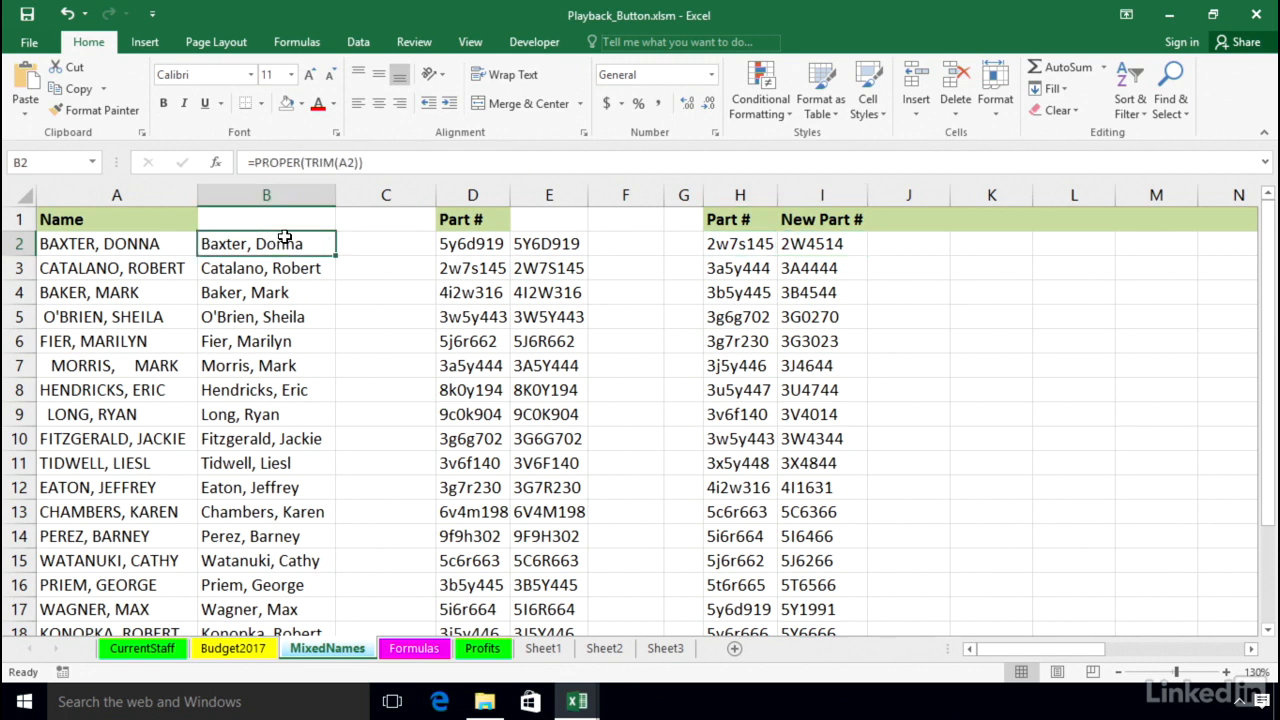
{"action": "left_click_drag", "start_coordinate": [284, 241], "coordinate": [257, 580]}
{"action": "scroll", "coordinate": [264, 452], "scroll_direction": "up", "scroll_amount": 2}
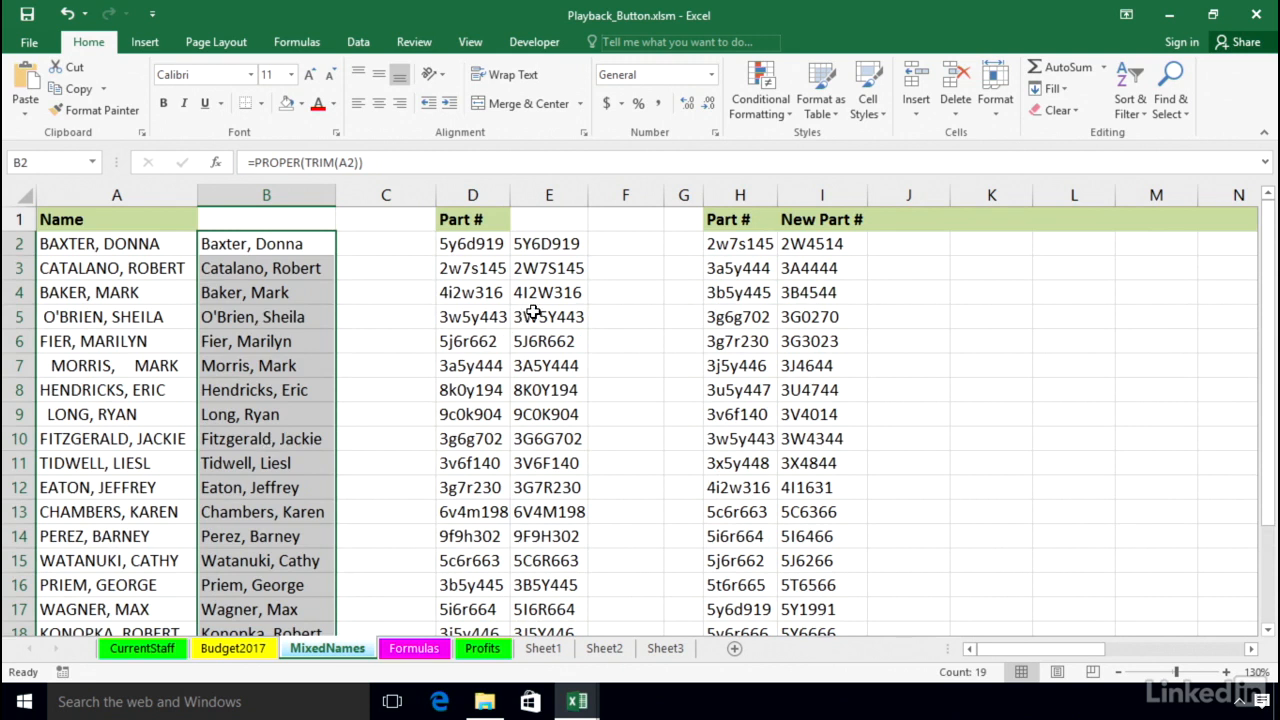
{"action": "left_click", "coordinate": [240, 243]}
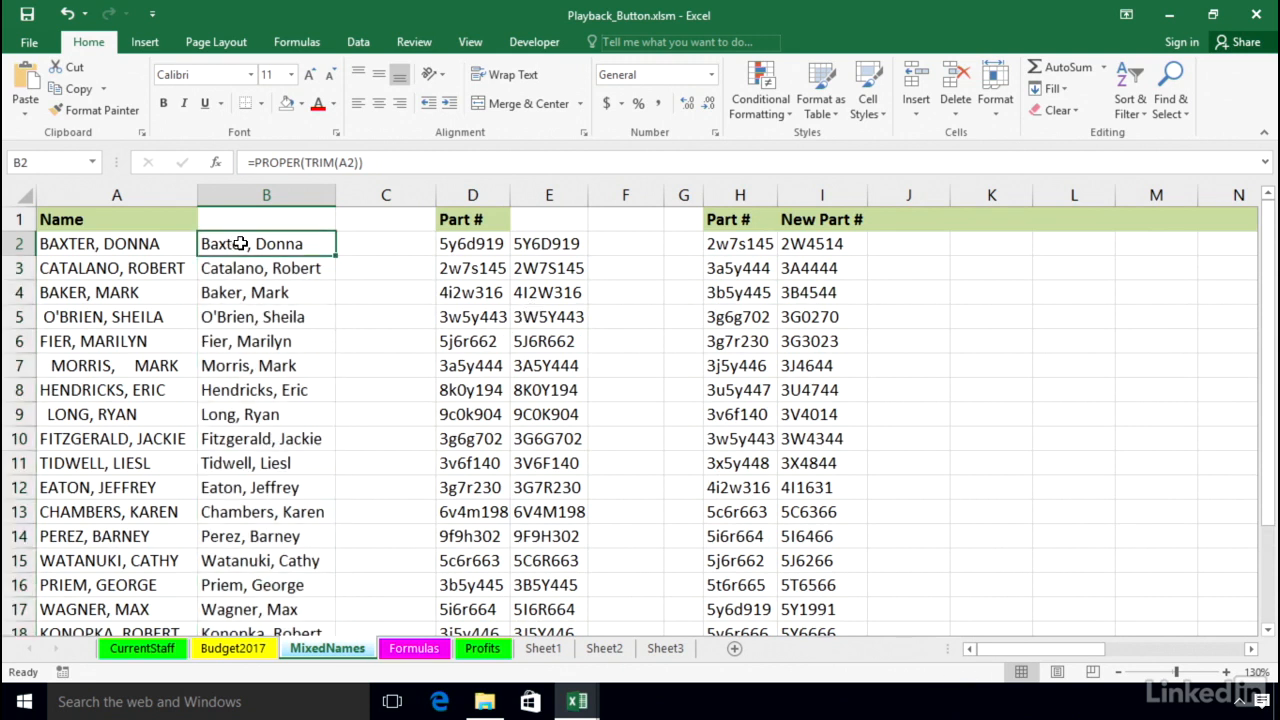
{"action": "left_click", "coordinate": [246, 266]}
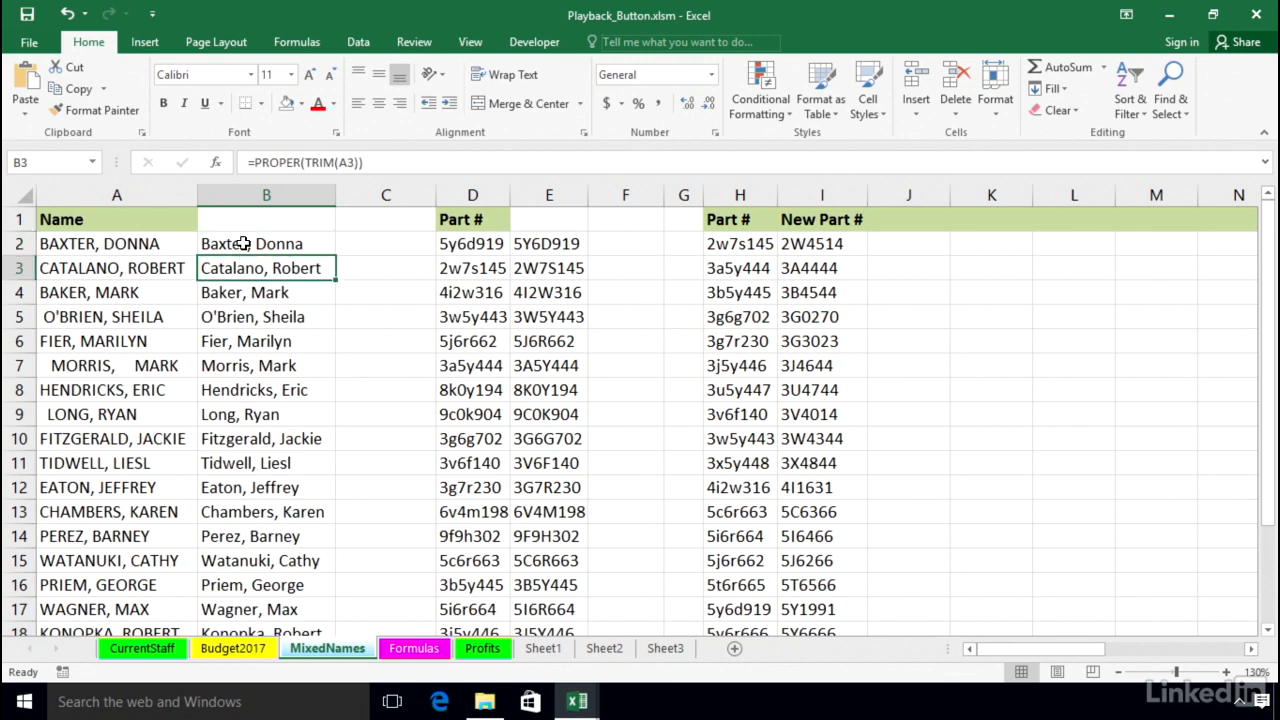
{"action": "left_click", "coordinate": [243, 243]}
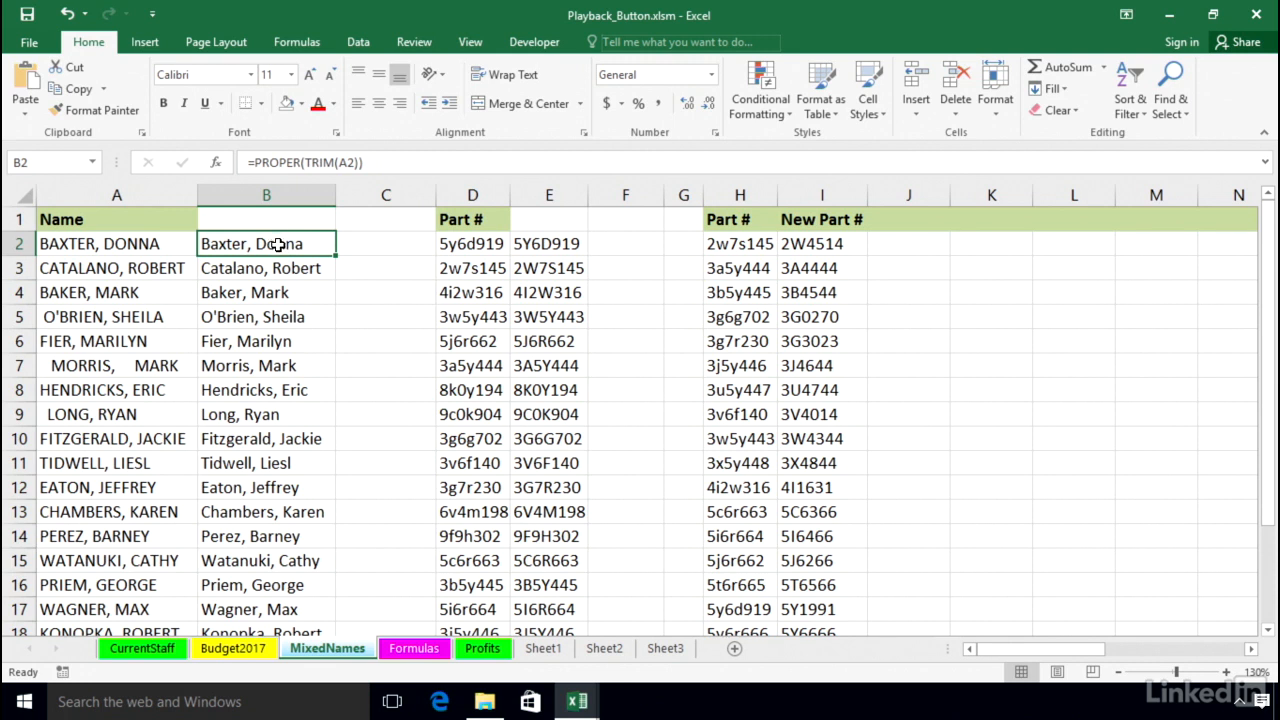
{"action": "left_click_drag", "start_coordinate": [278, 244], "coordinate": [240, 585]}
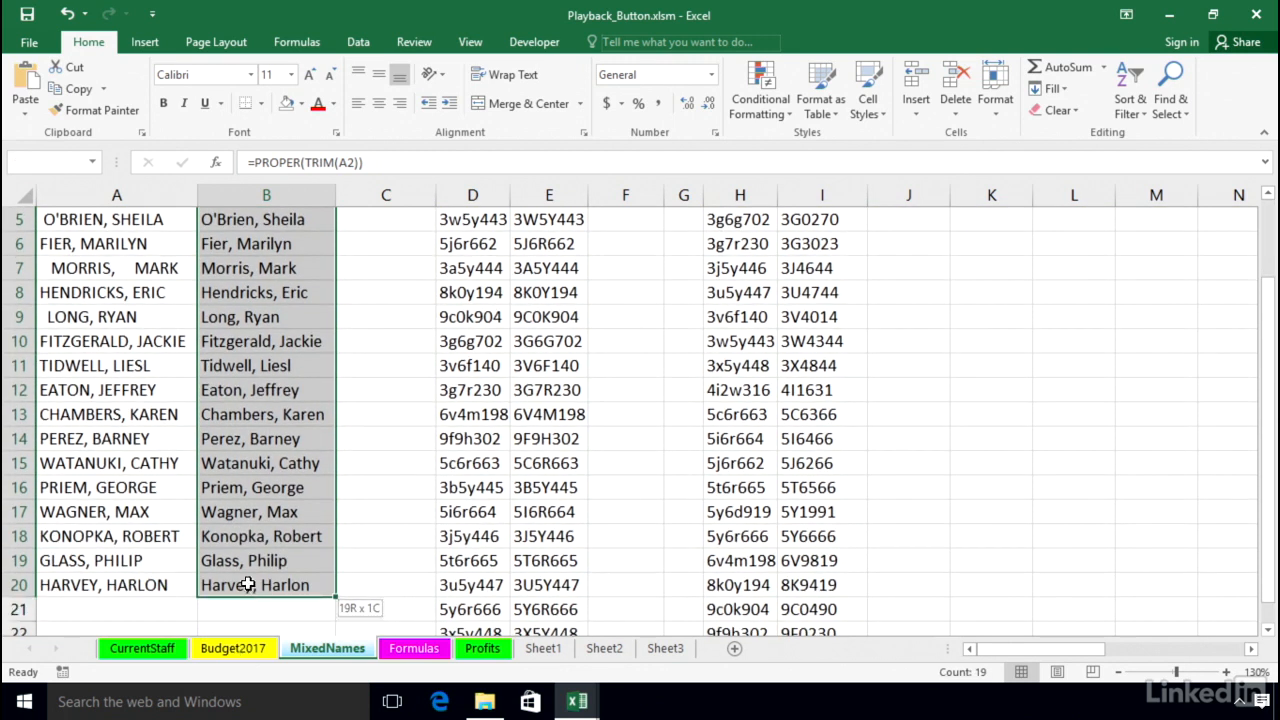
{"action": "scroll", "coordinate": [481, 461], "scroll_direction": "up", "scroll_amount": 2}
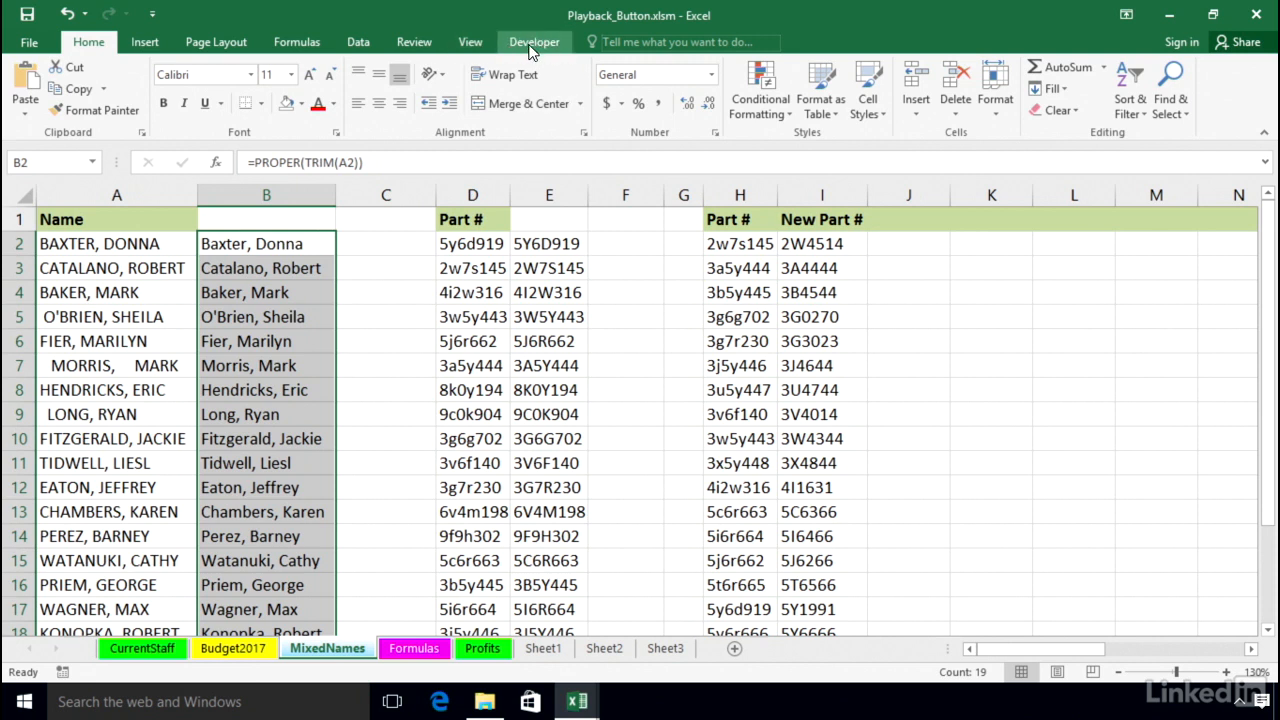
Step: Check in the ribbon customization options whether Developer is enabled among the main tabs
{"action": "right_click", "coordinate": [465, 38]}
{"action": "left_click", "coordinate": [510, 97]}
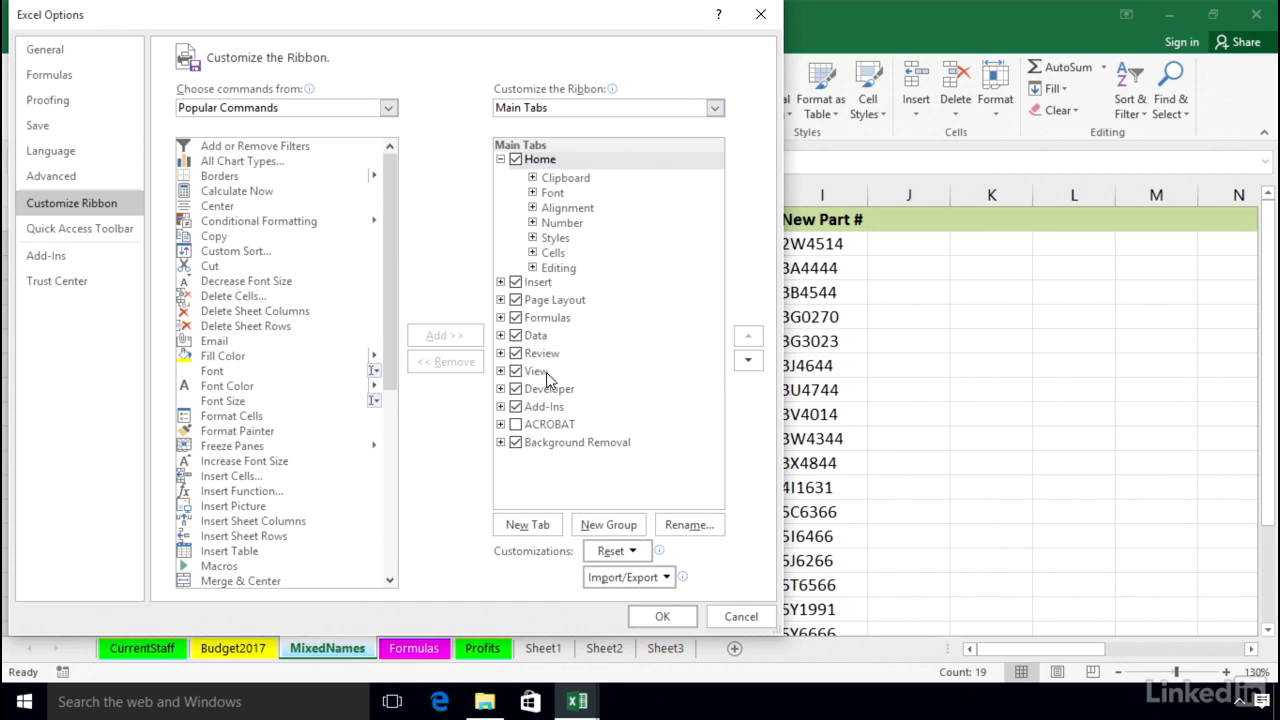
{"action": "left_click", "coordinate": [759, 14]}
Step: Start recording a macro named ConvertFormulasToValues, stored in the Personal Macro Workbook
{"action": "left_click", "coordinate": [535, 42]}
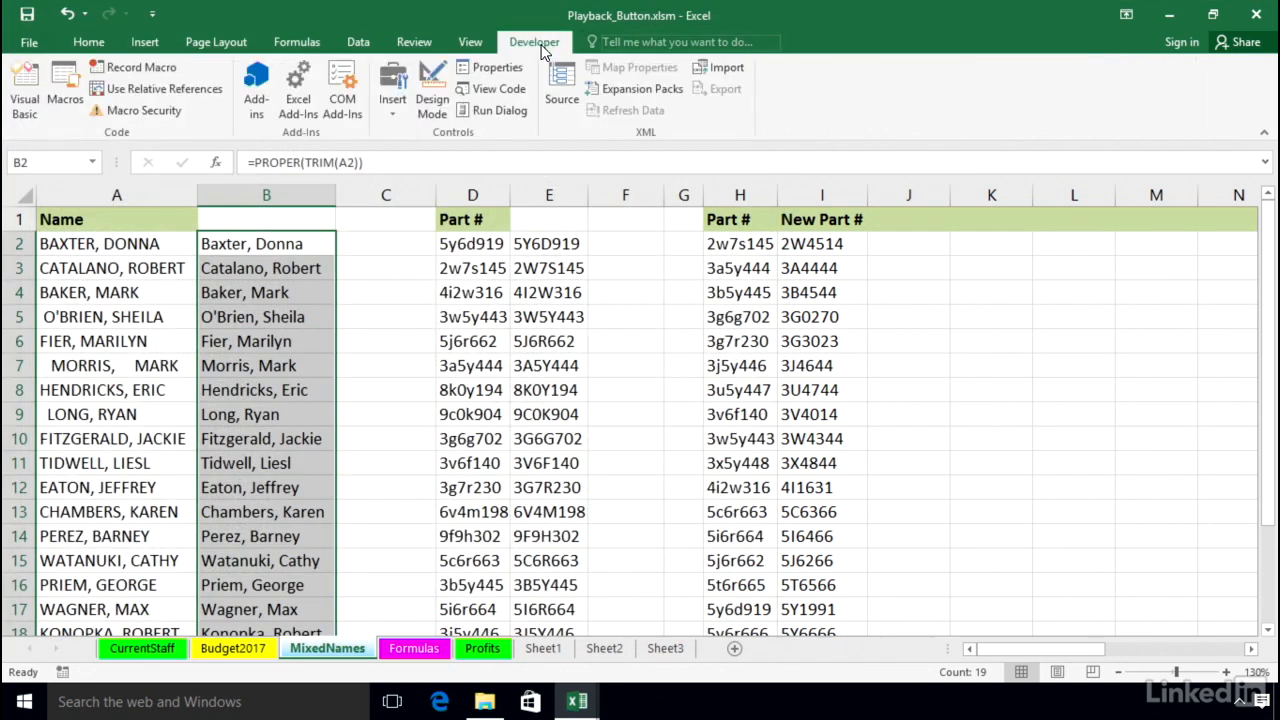
{"action": "left_click", "coordinate": [127, 69]}
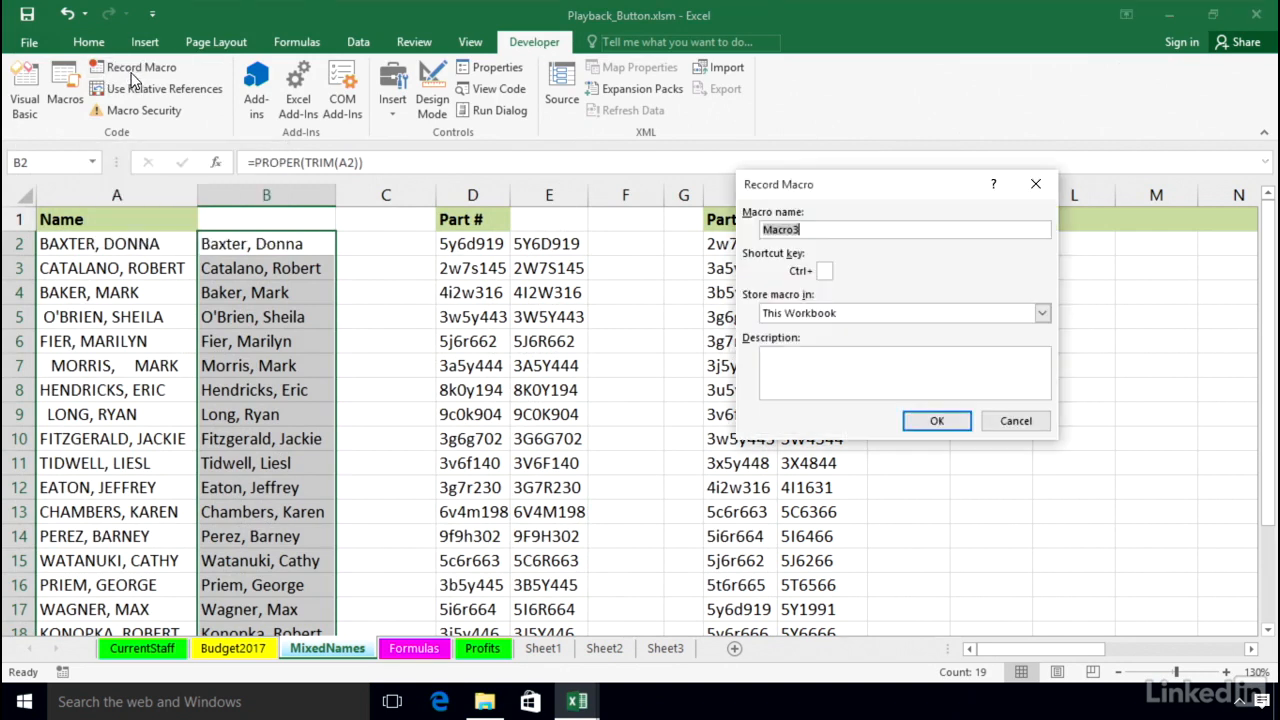
{"action": "left_click_drag", "start_coordinate": [806, 190], "coordinate": [461, 230]}
{"action": "key", "text": "BackSpace"}
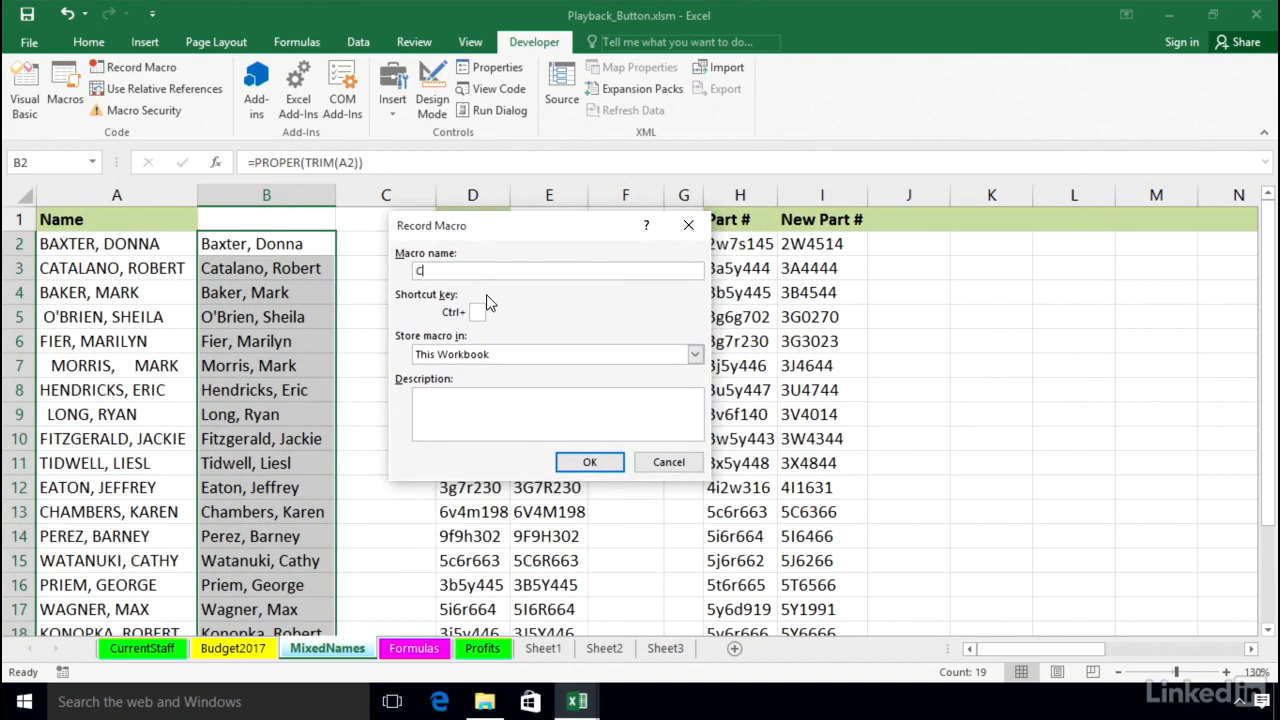
{"action": "type", "text": "ConvertFormulasToValues"}
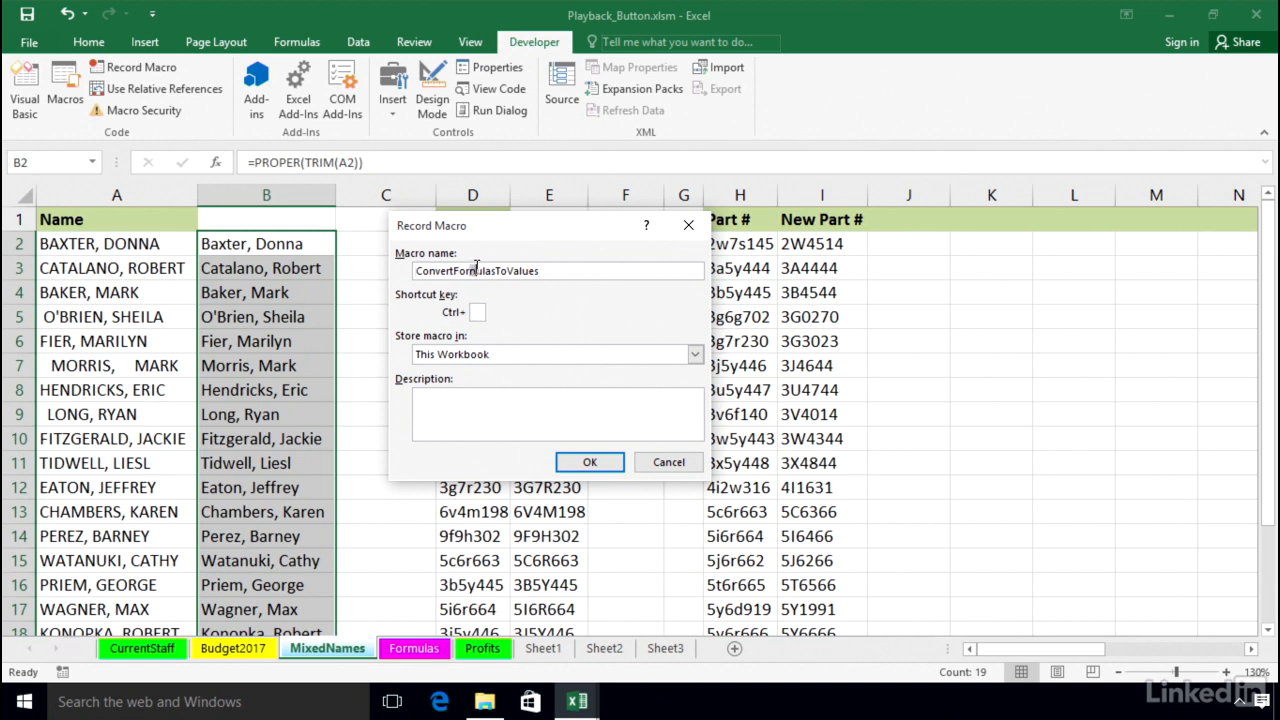
{"action": "left_click", "coordinate": [506, 352]}
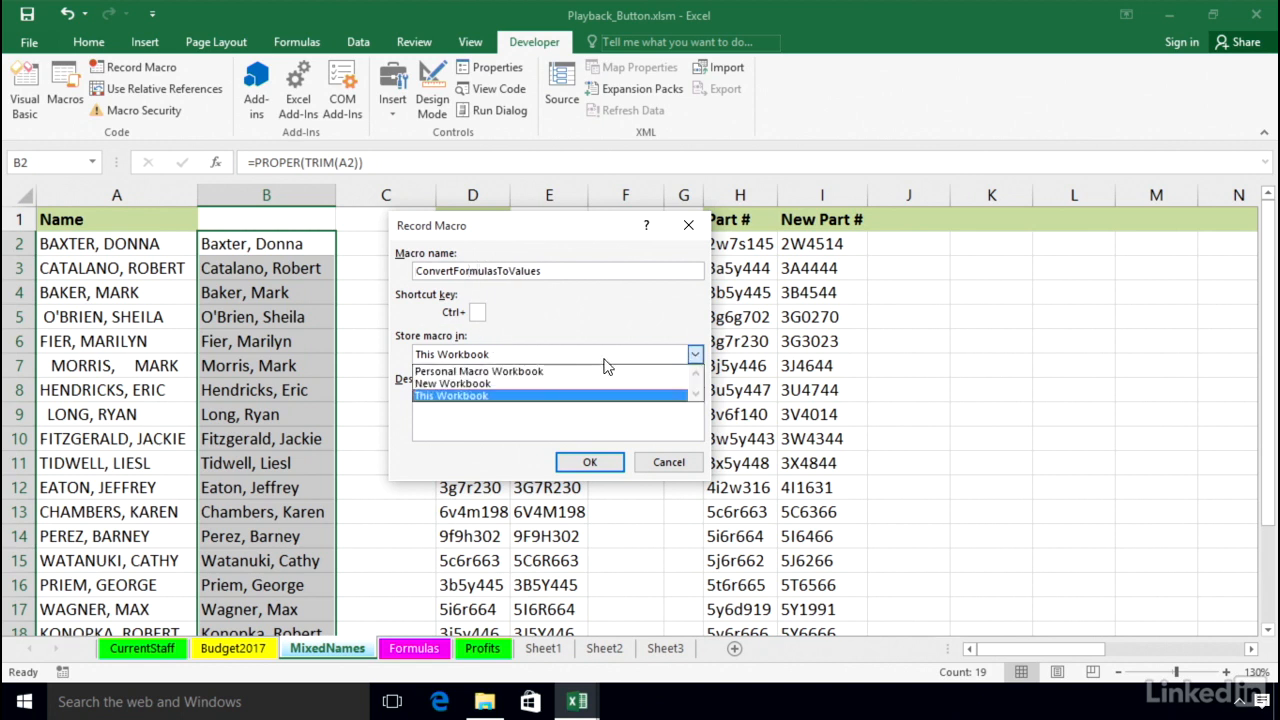
{"action": "left_click", "coordinate": [480, 371]}
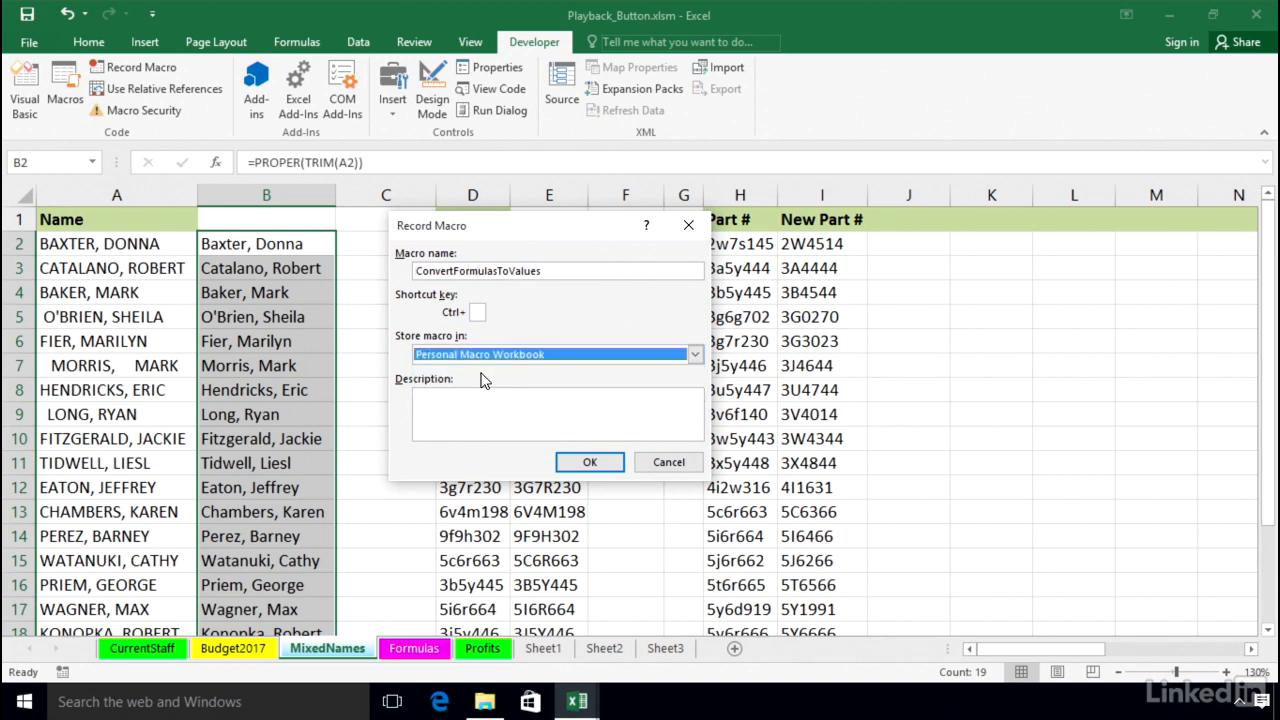
{"action": "left_click", "coordinate": [590, 468]}
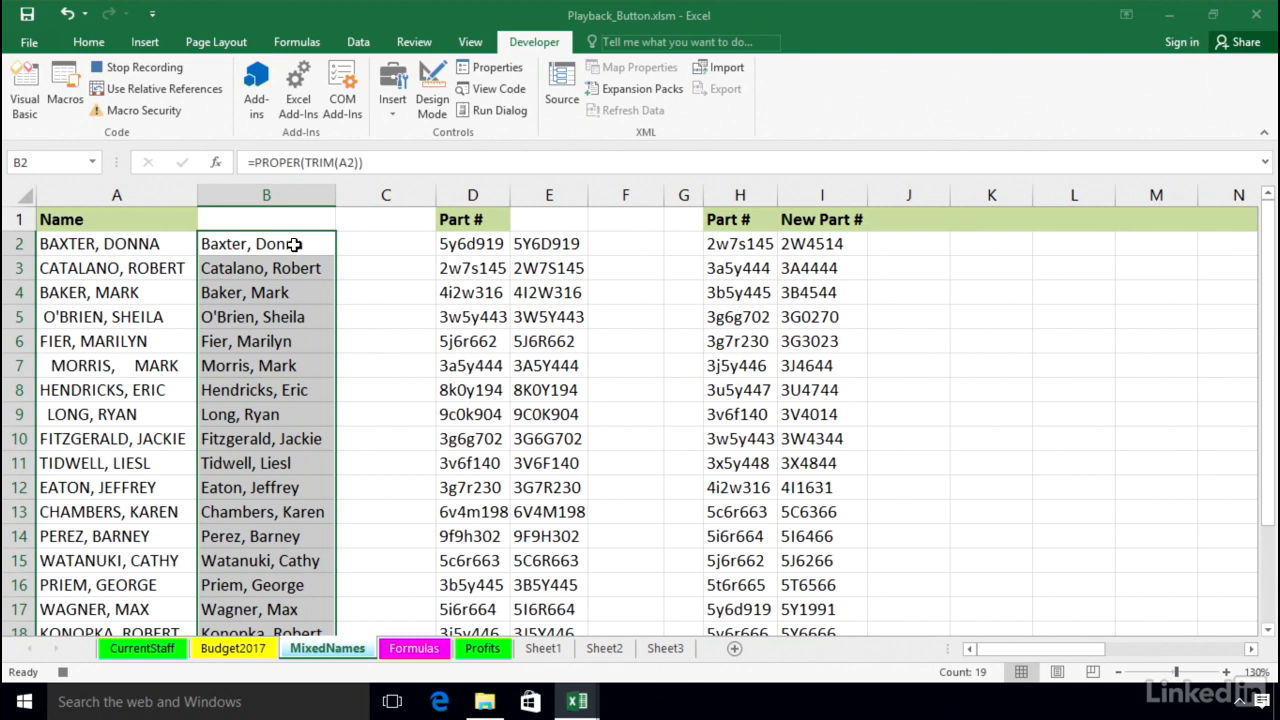
Step: Copy B2:B20 and paste it over itself as values only, and stop the macro recording
{"action": "left_click", "coordinate": [90, 45]}
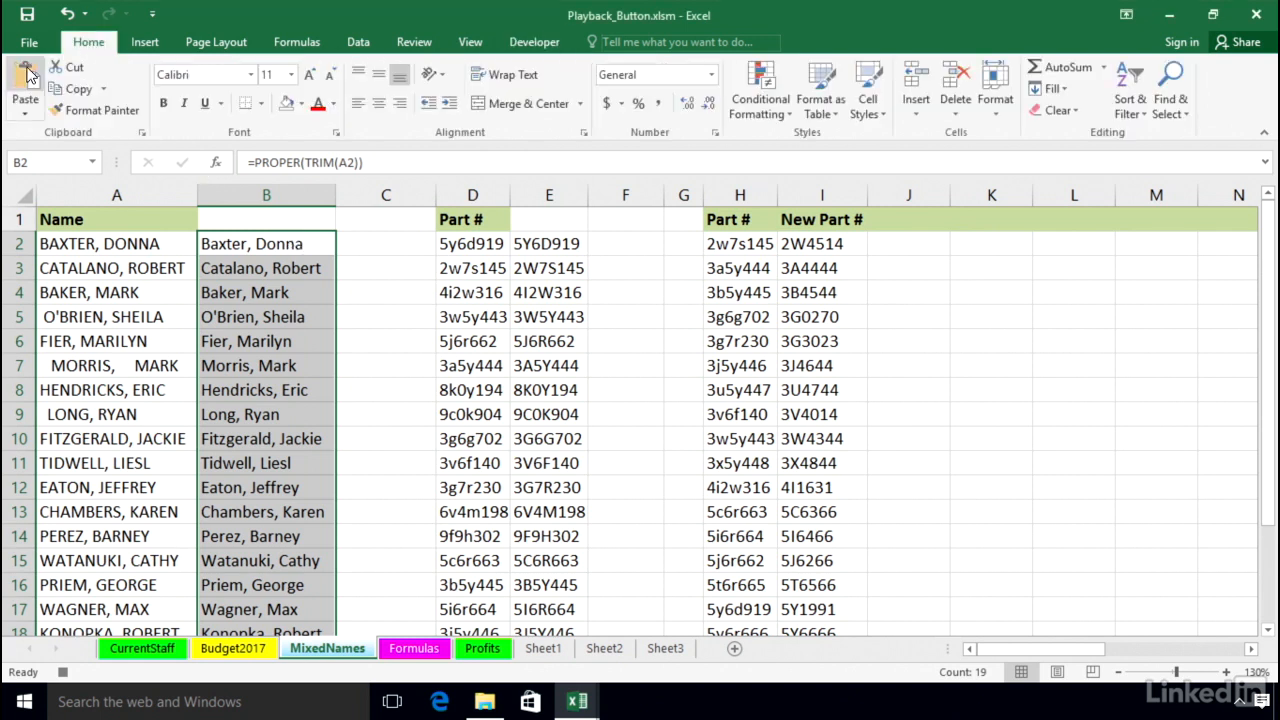
{"action": "left_click", "coordinate": [80, 89]}
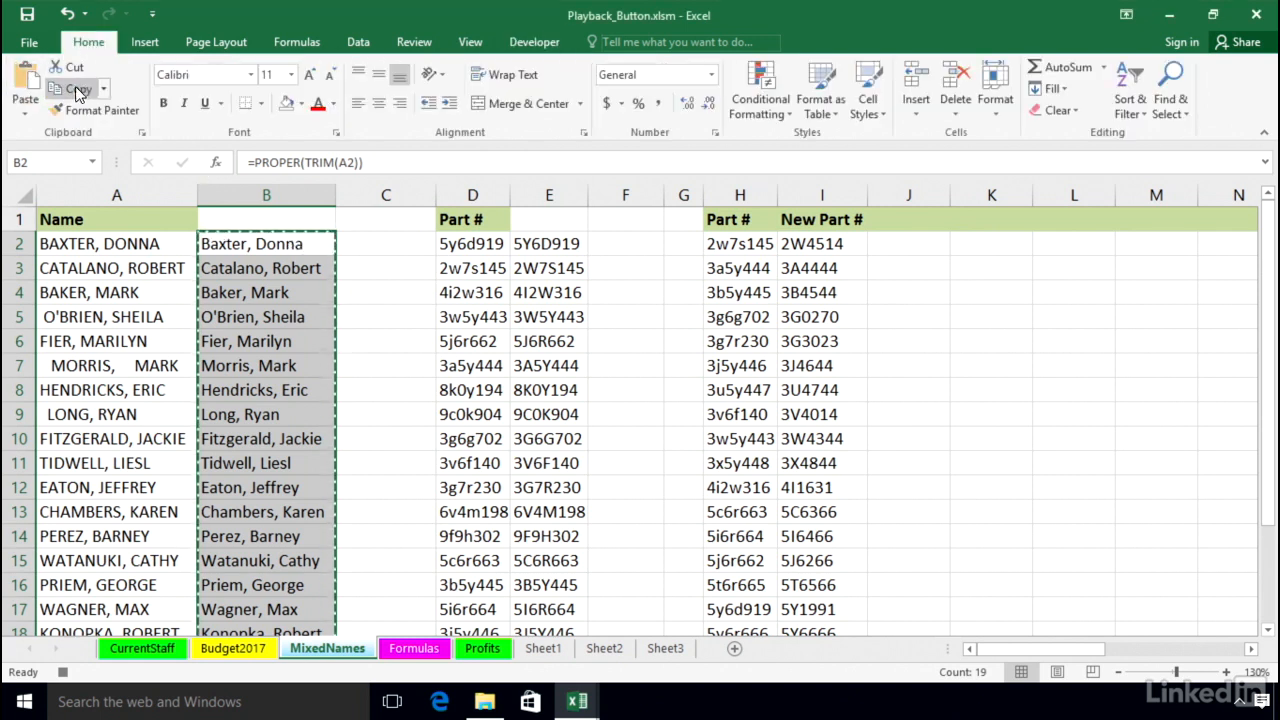
{"action": "left_click", "coordinate": [25, 113]}
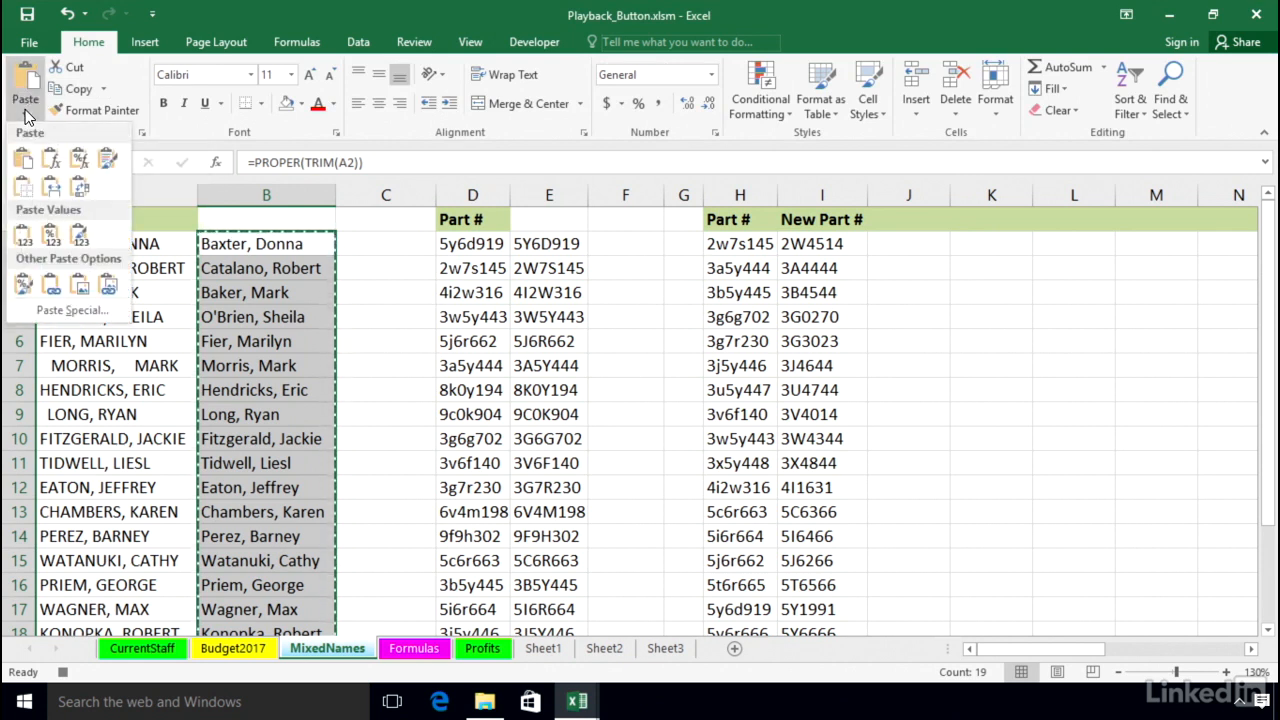
{"action": "left_click", "coordinate": [24, 236]}
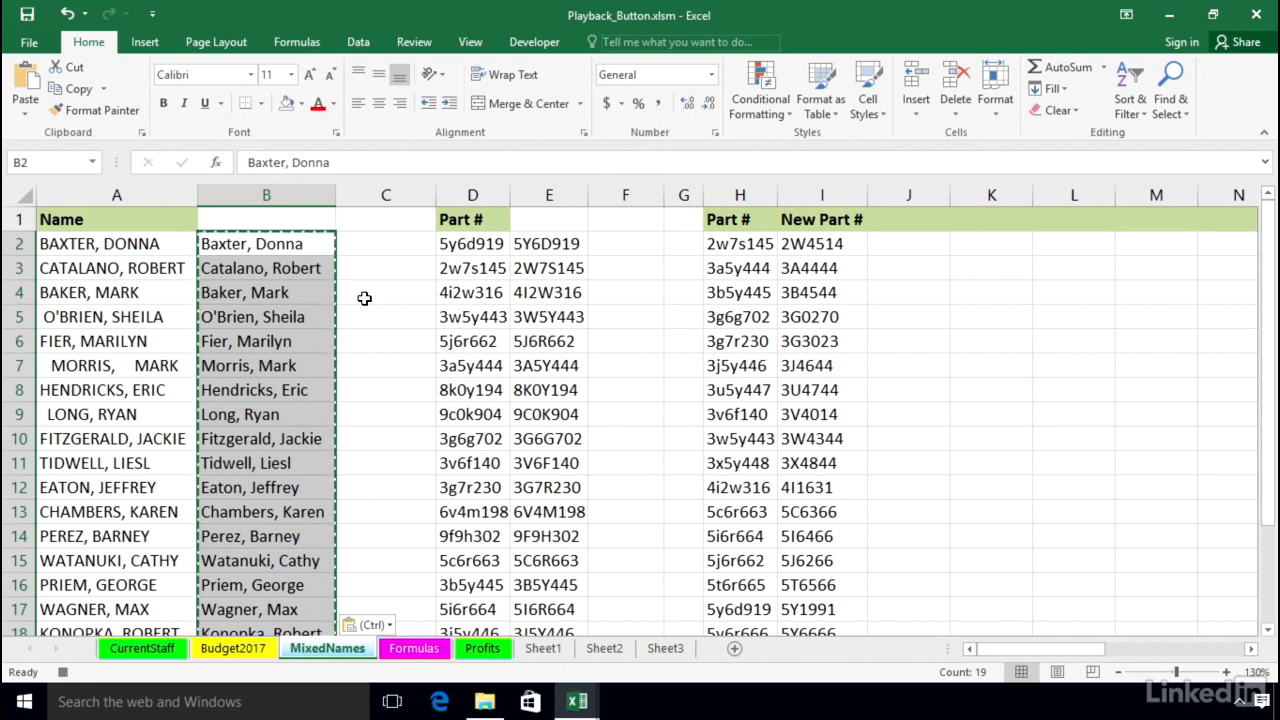
{"action": "key", "text": "Escape"}
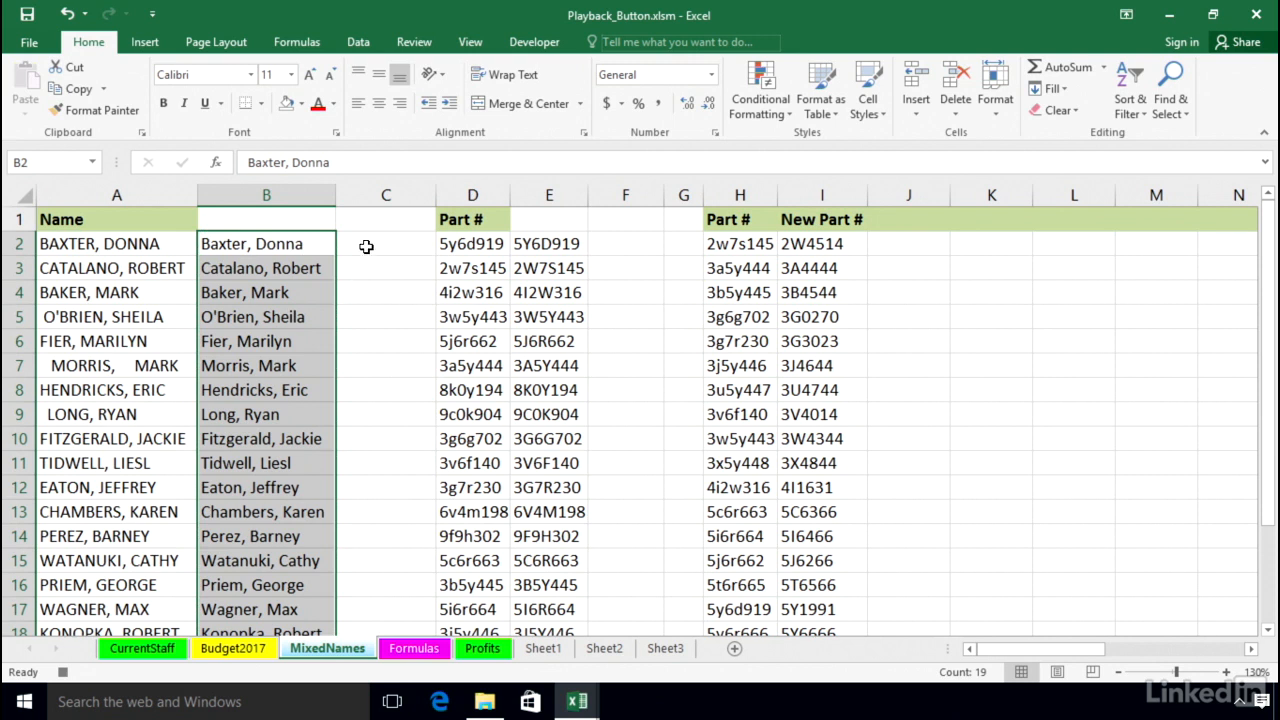
{"action": "left_click", "coordinate": [540, 45]}
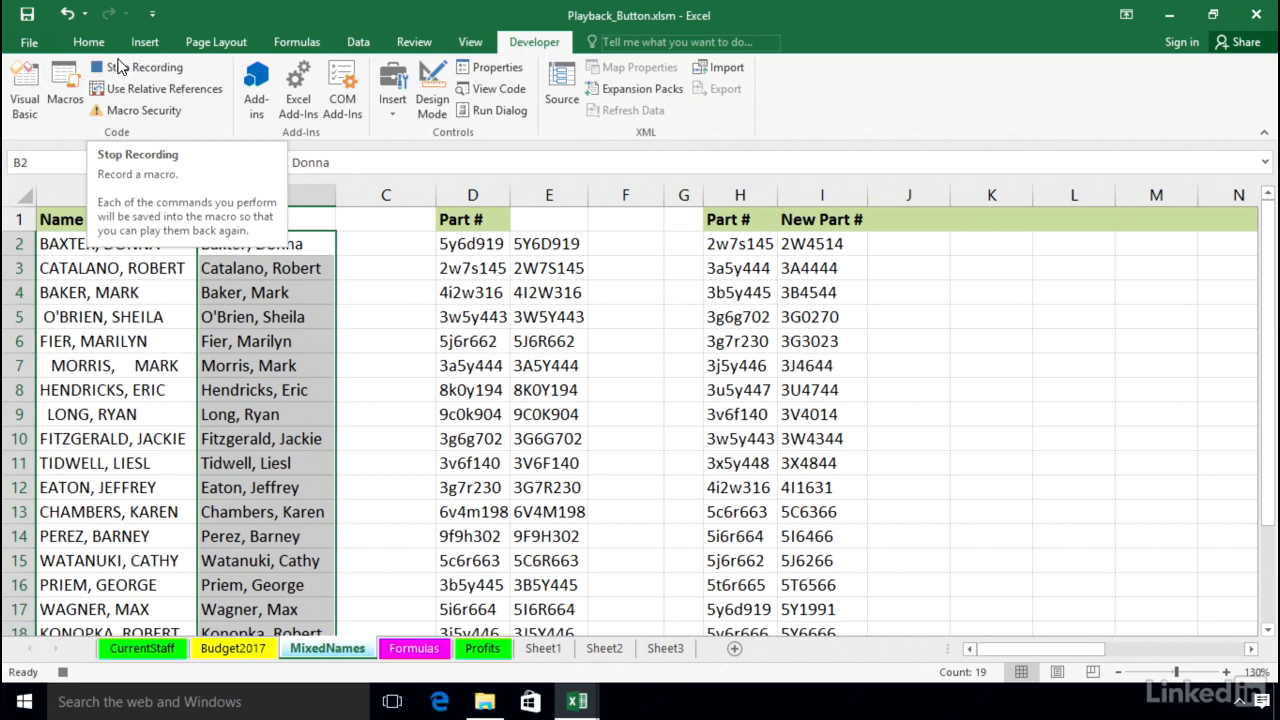
{"action": "left_click", "coordinate": [61, 671]}
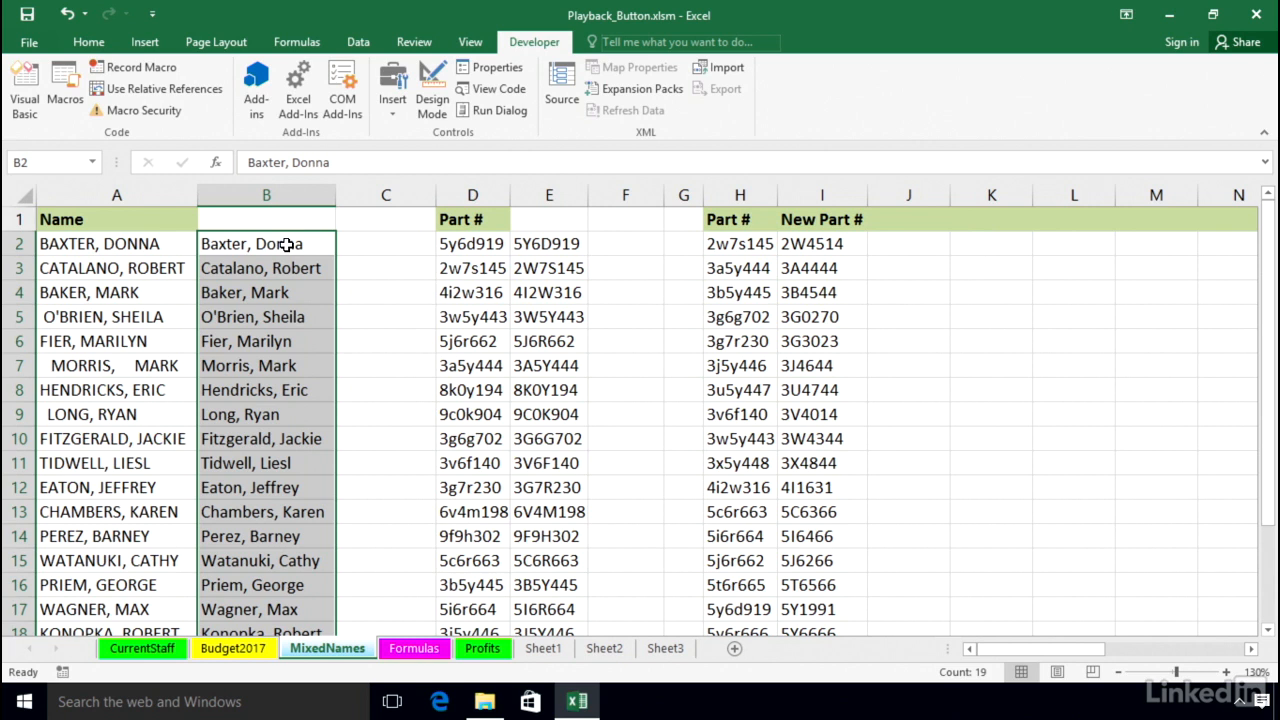
Step: Open the code of Module1 from the PERSONAL.XLSB project in the Visual Basic editor
{"action": "key", "text": "alt+F11"}
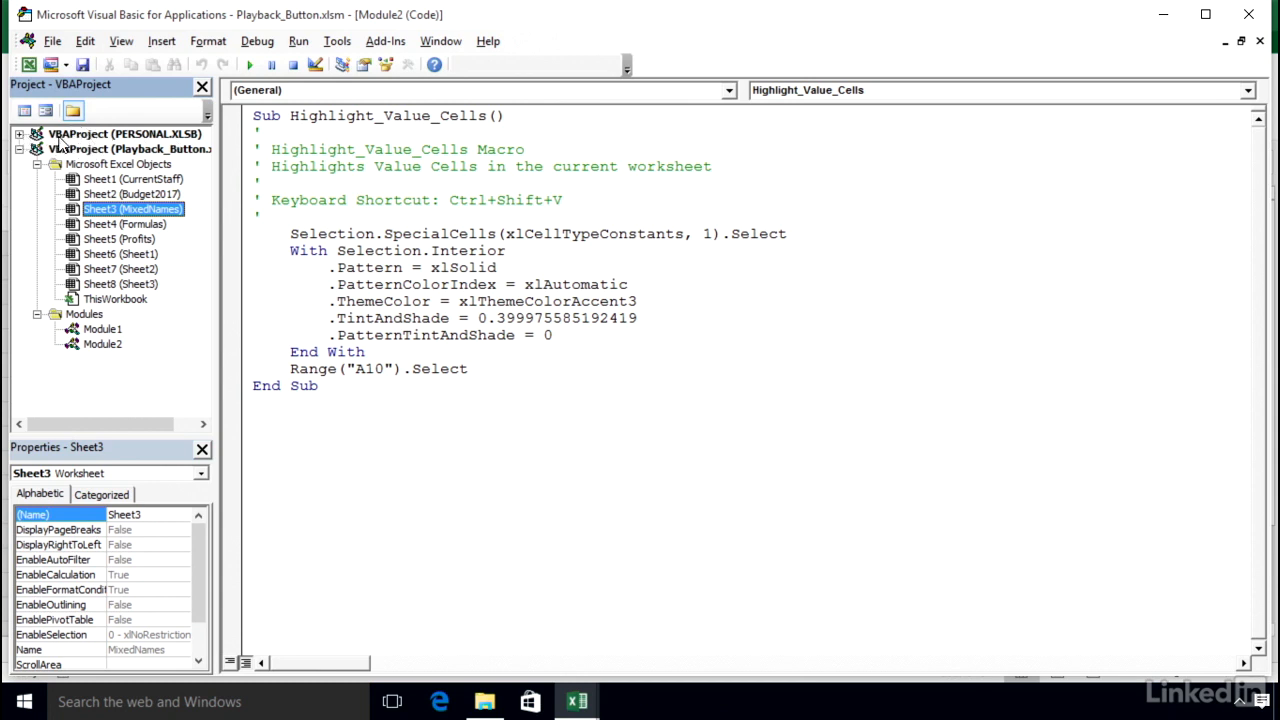
{"action": "left_click", "coordinate": [19, 134]}
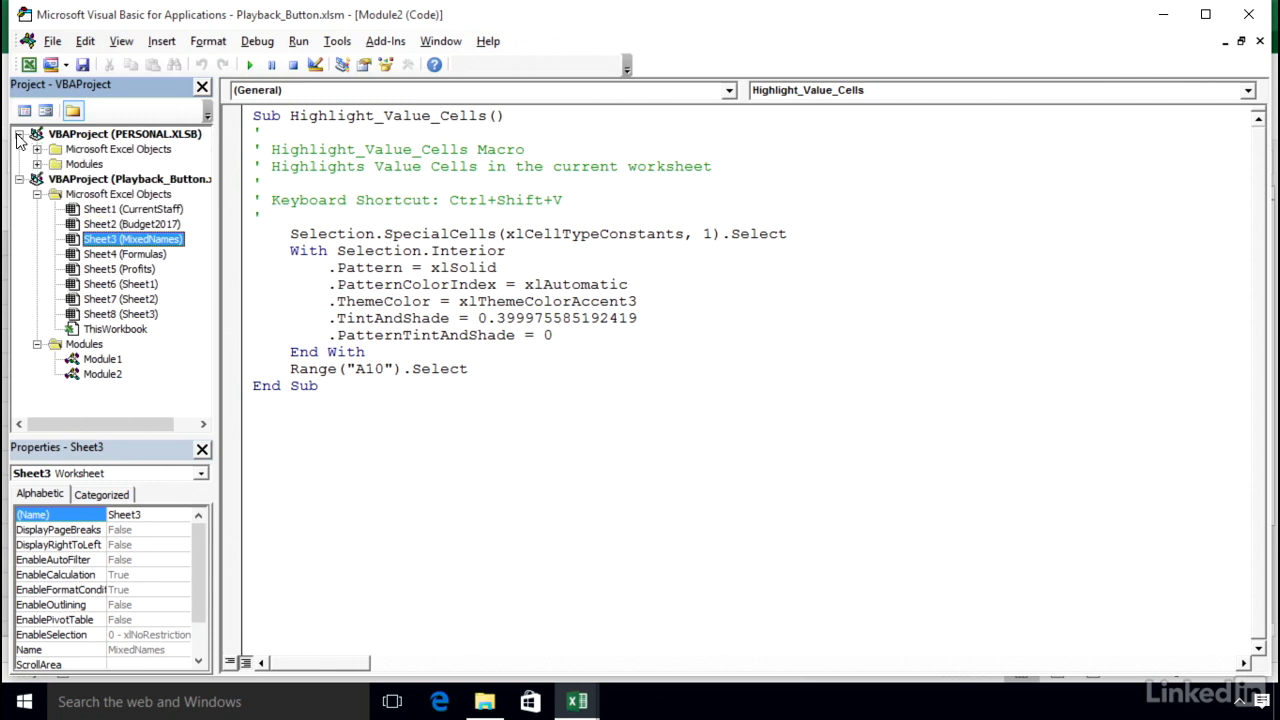
{"action": "left_click", "coordinate": [37, 164]}
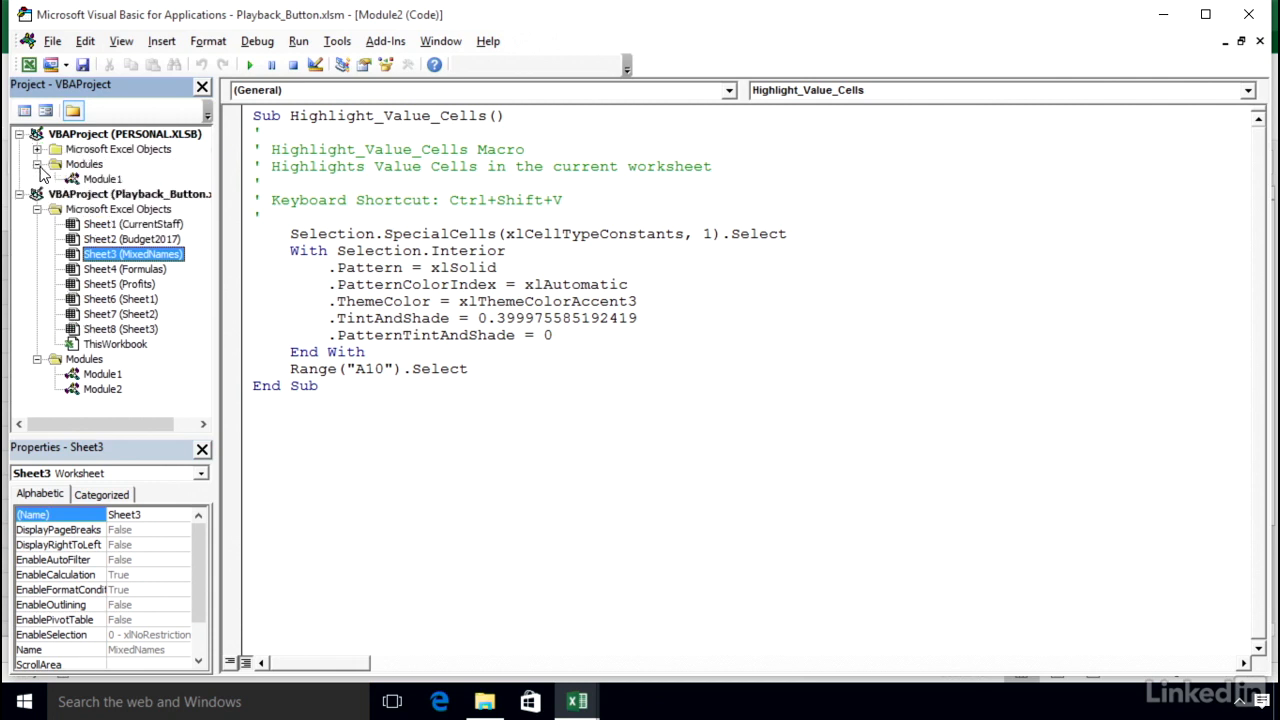
{"action": "left_click", "coordinate": [102, 181]}
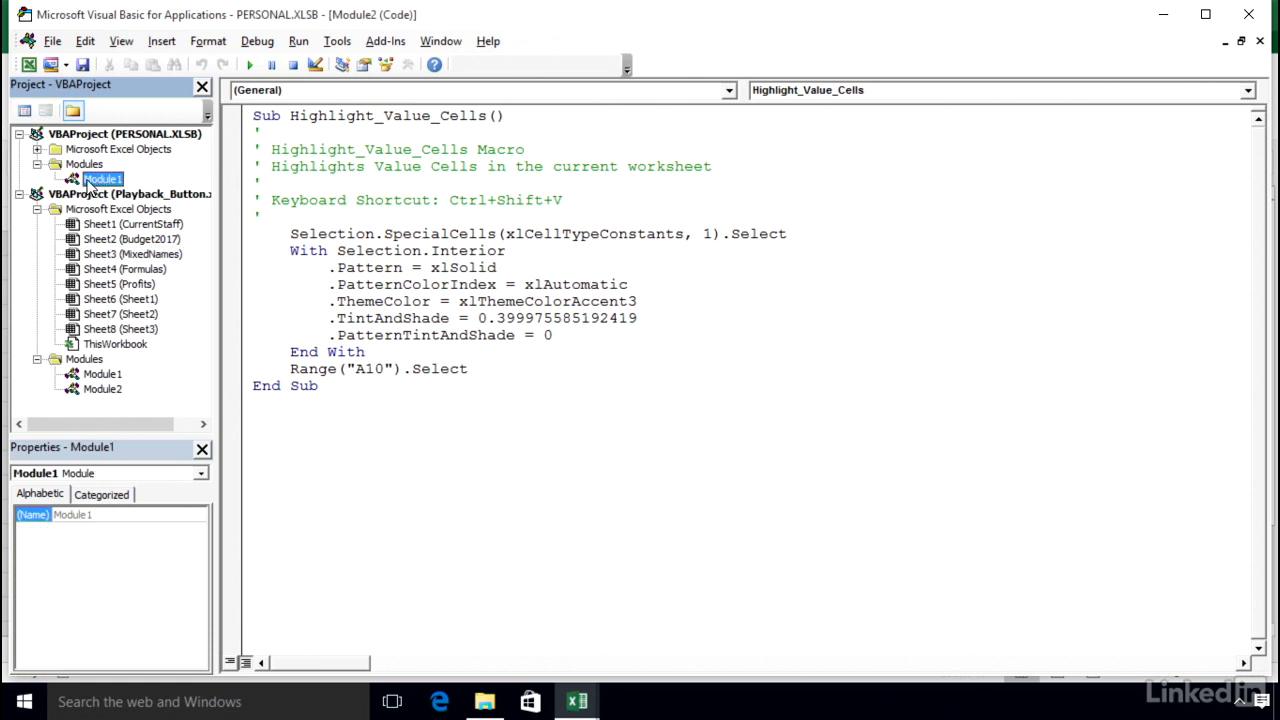
{"action": "double_click", "coordinate": [96, 180]}
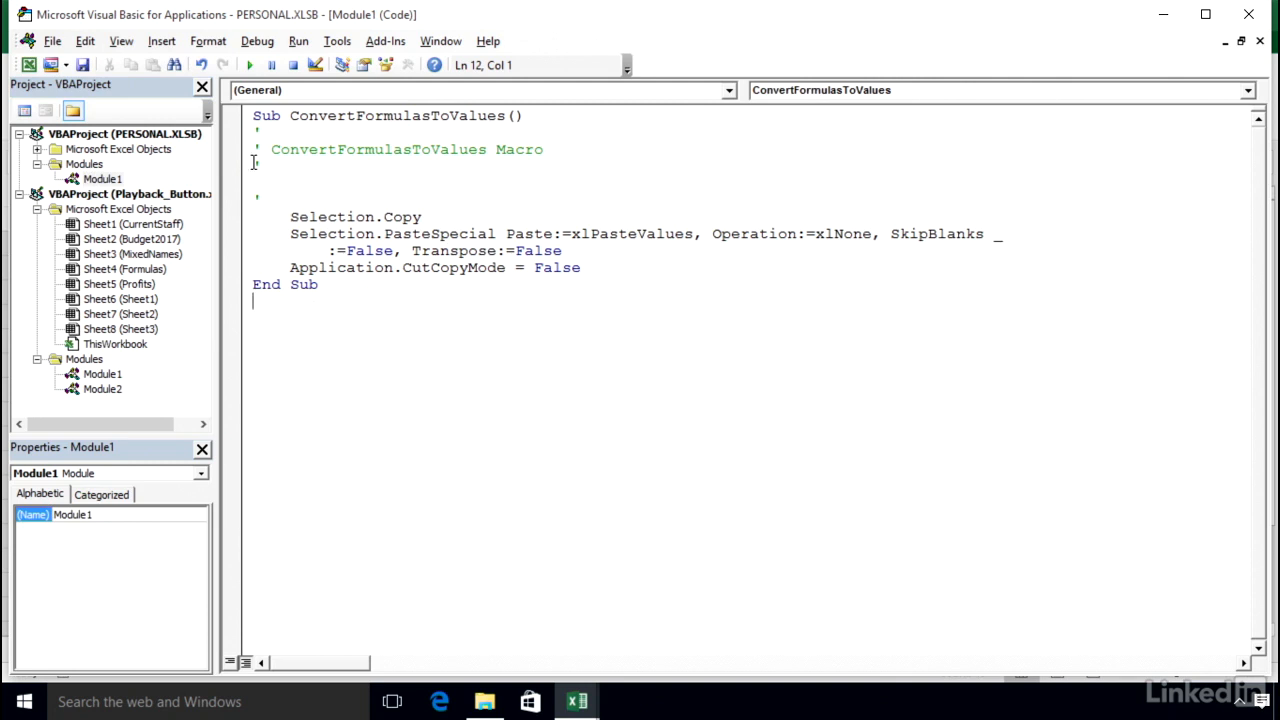
Step: Delete the comment lines above the Selection.Copy line in the ConvertFormulasToValues macro and return to the worksheet
{"action": "left_click_drag", "start_coordinate": [240, 132], "coordinate": [238, 202]}
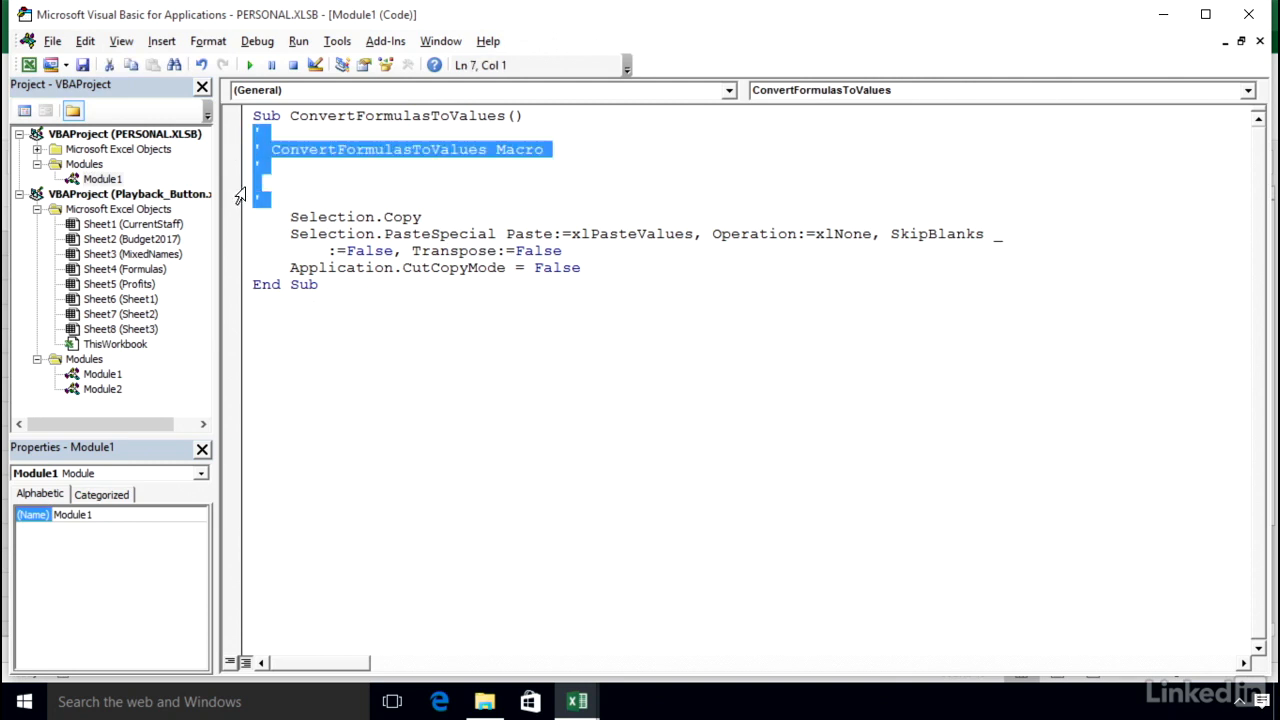
{"action": "key", "text": "Delete"}
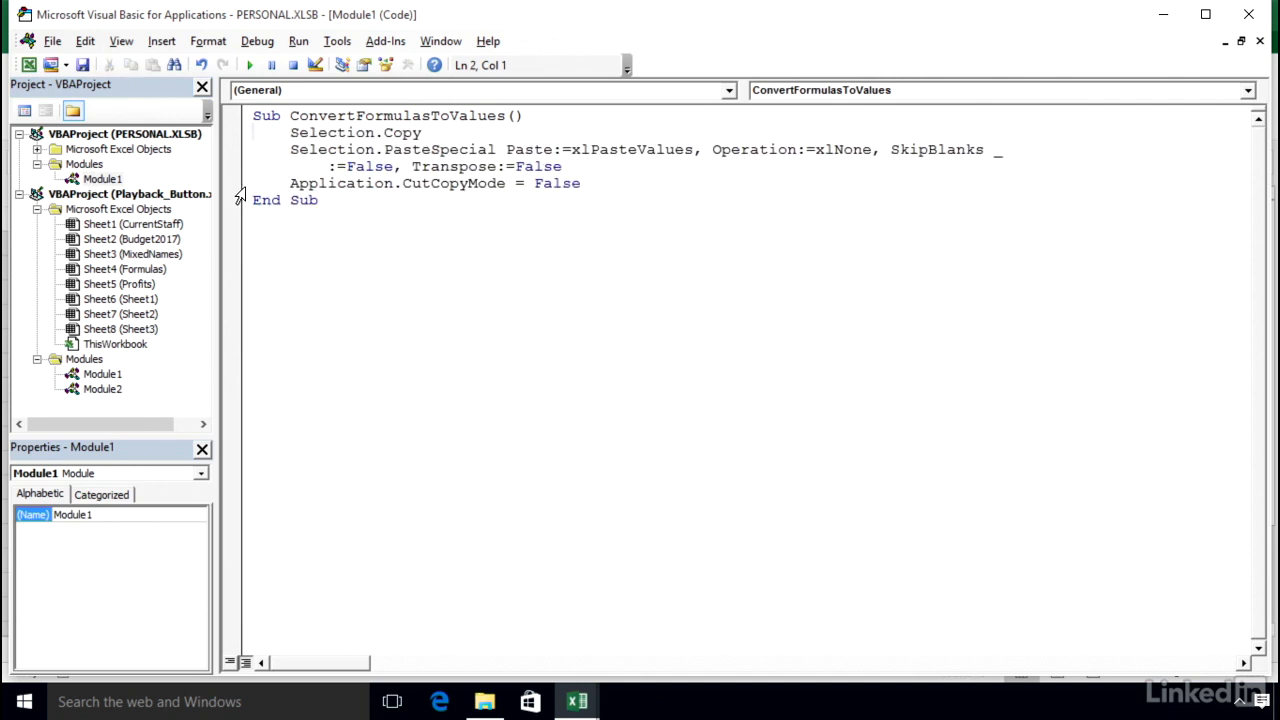
{"action": "left_click", "coordinate": [508, 116]}
{"action": "key", "text": "alt+F11"}
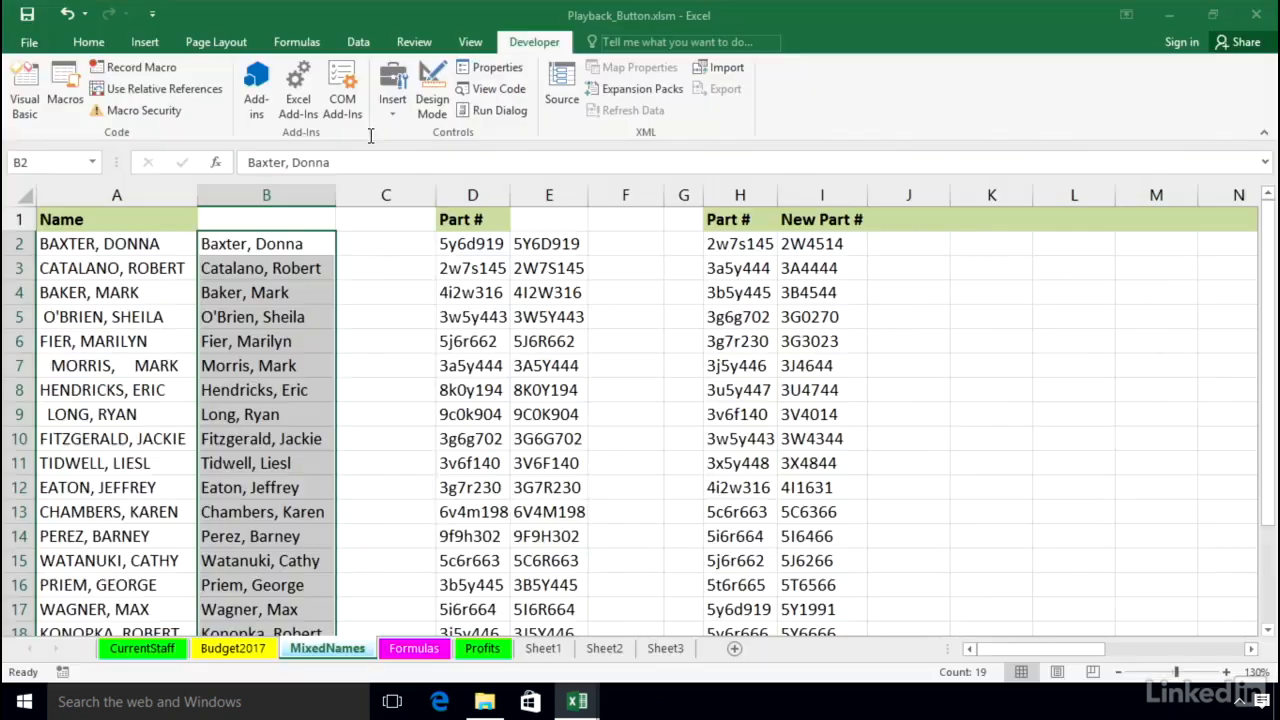
Step: Add the ConvertFormulasToValues macro from PERSONAL.XLSB to the Quick Access Toolbar for all documents
{"action": "left_click", "coordinate": [382, 290]}
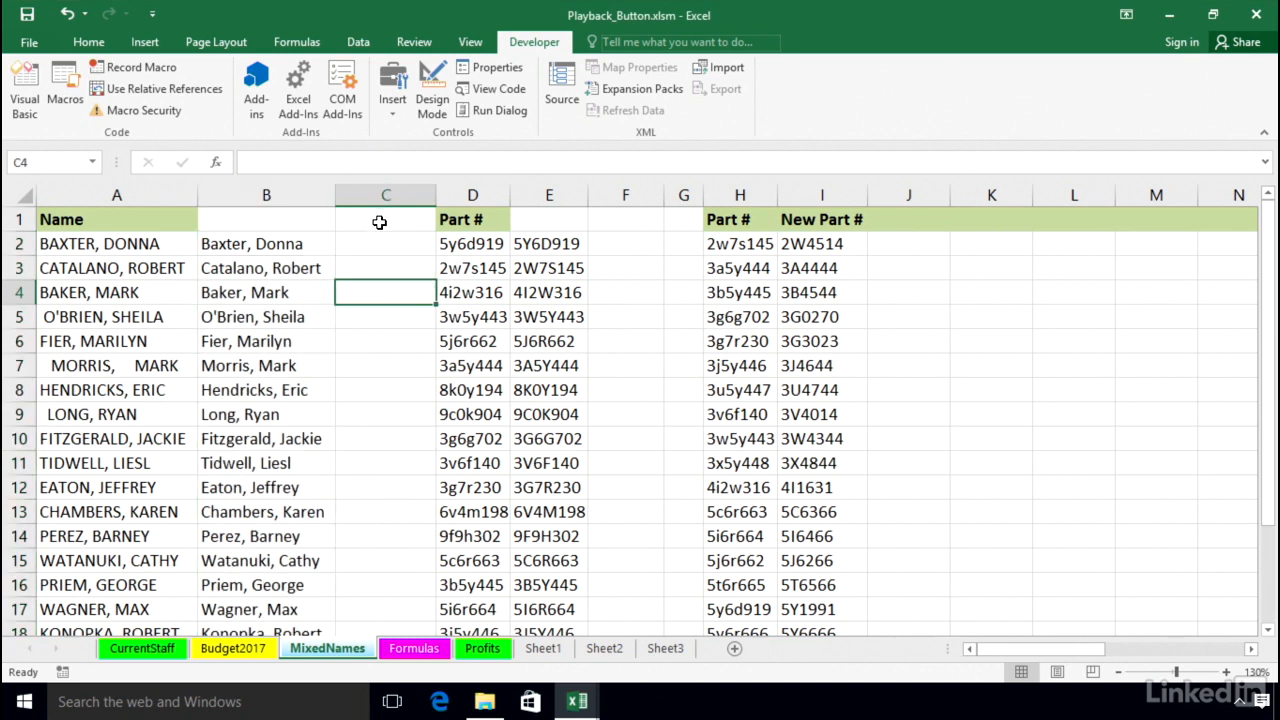
{"action": "right_click", "coordinate": [105, 14]}
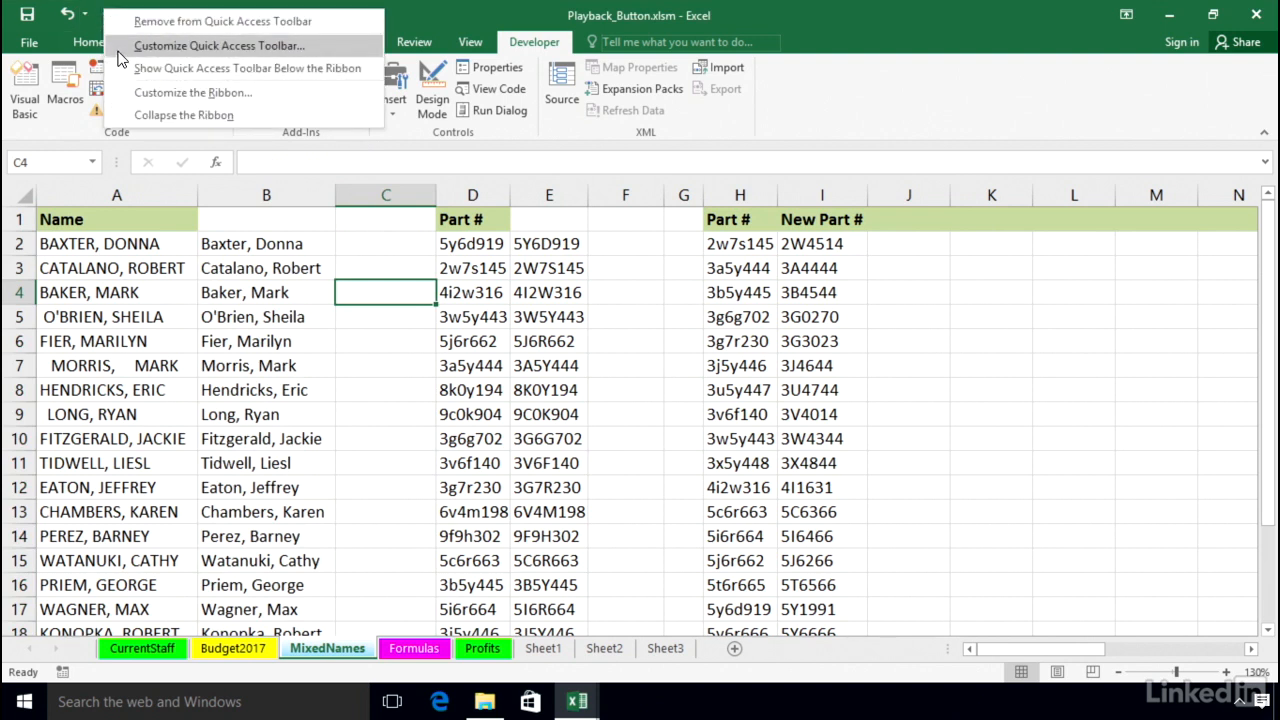
{"action": "left_click", "coordinate": [414, 16]}
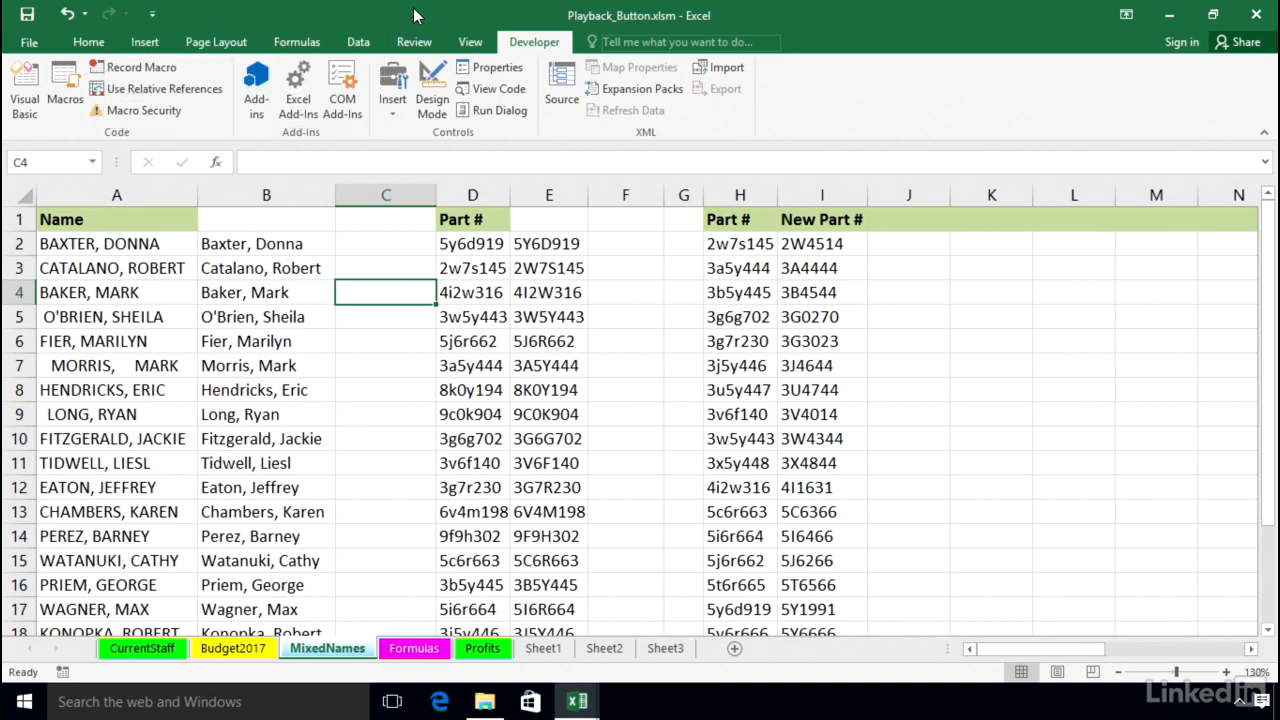
{"action": "left_click", "coordinate": [153, 15]}
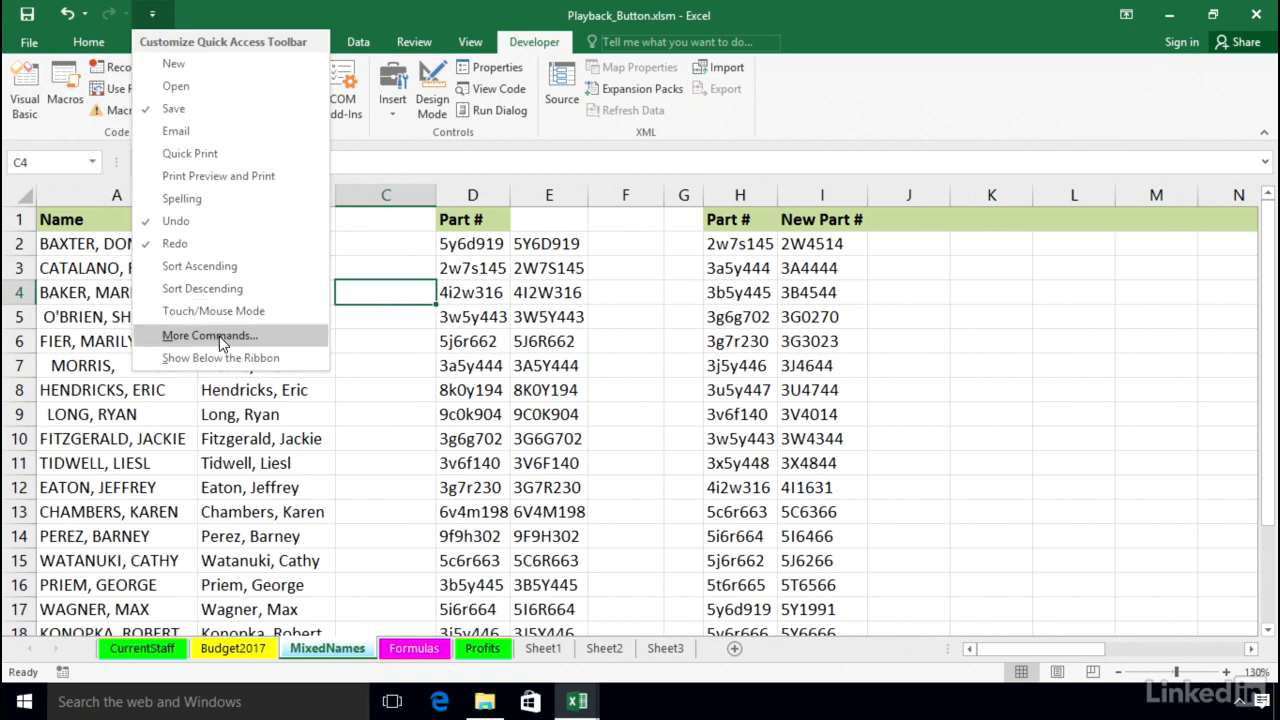
{"action": "left_click", "coordinate": [210, 336]}
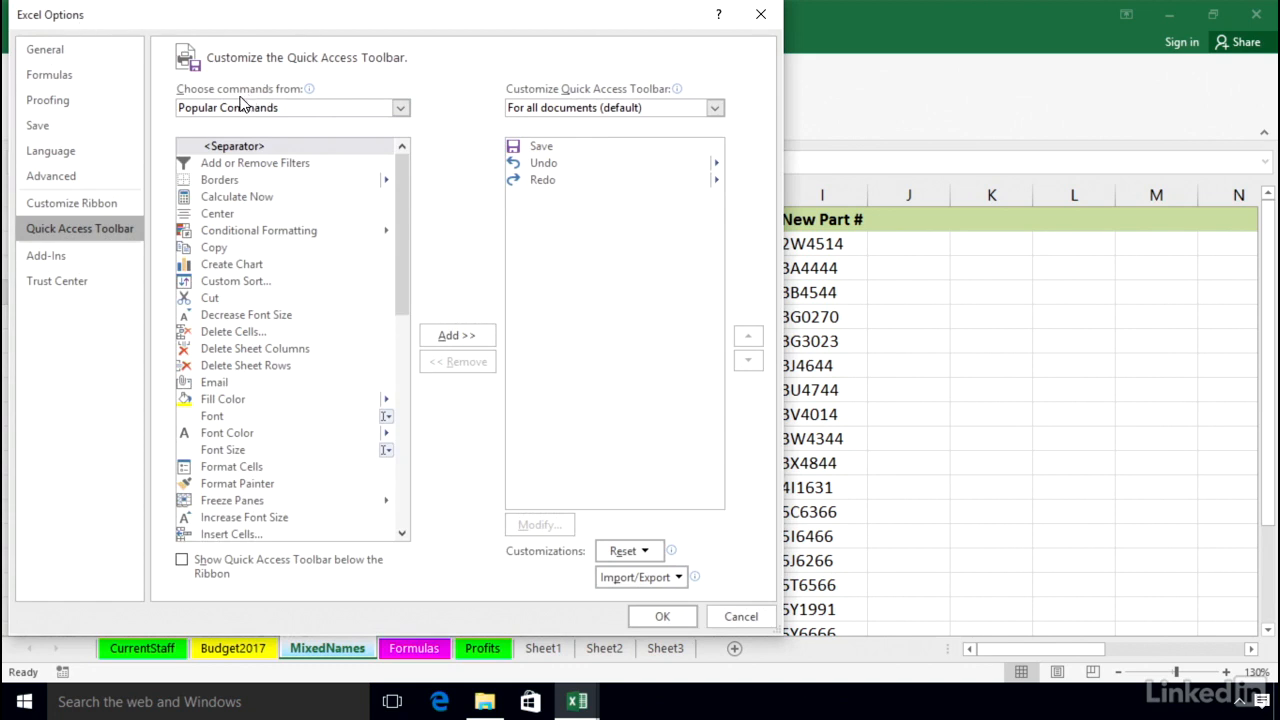
{"action": "left_click", "coordinate": [396, 112]}
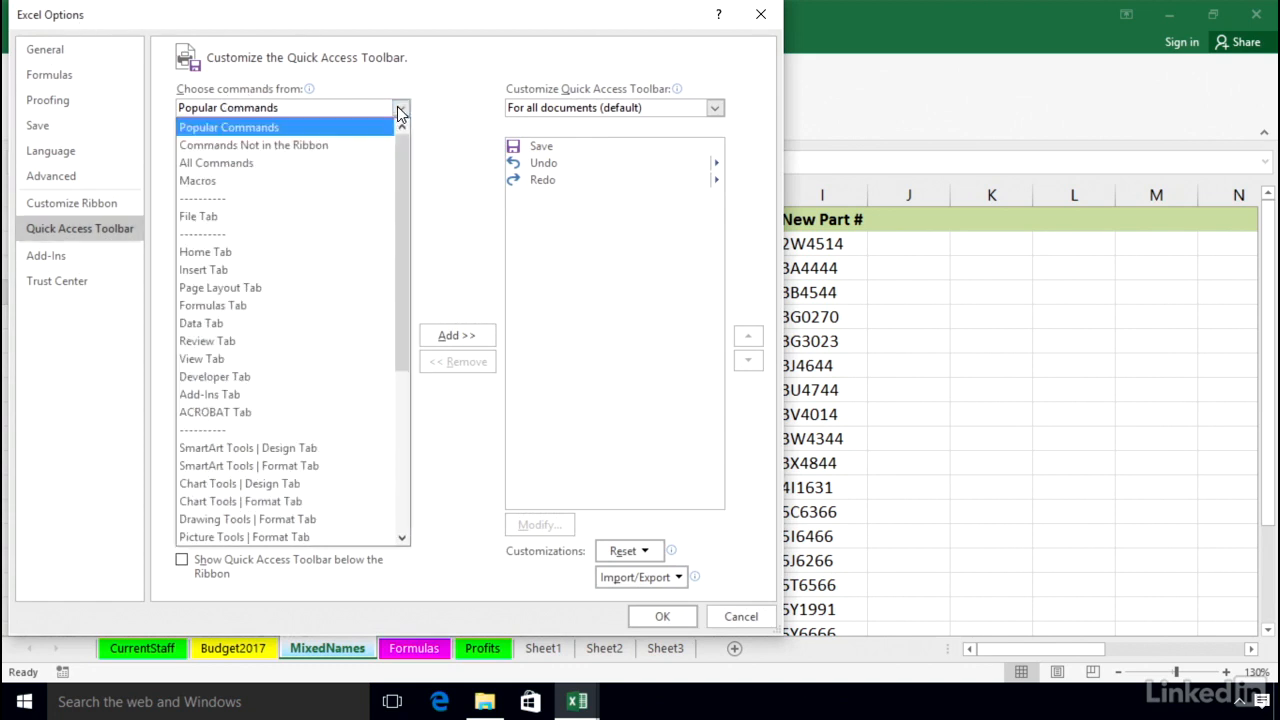
{"action": "left_click", "coordinate": [197, 186]}
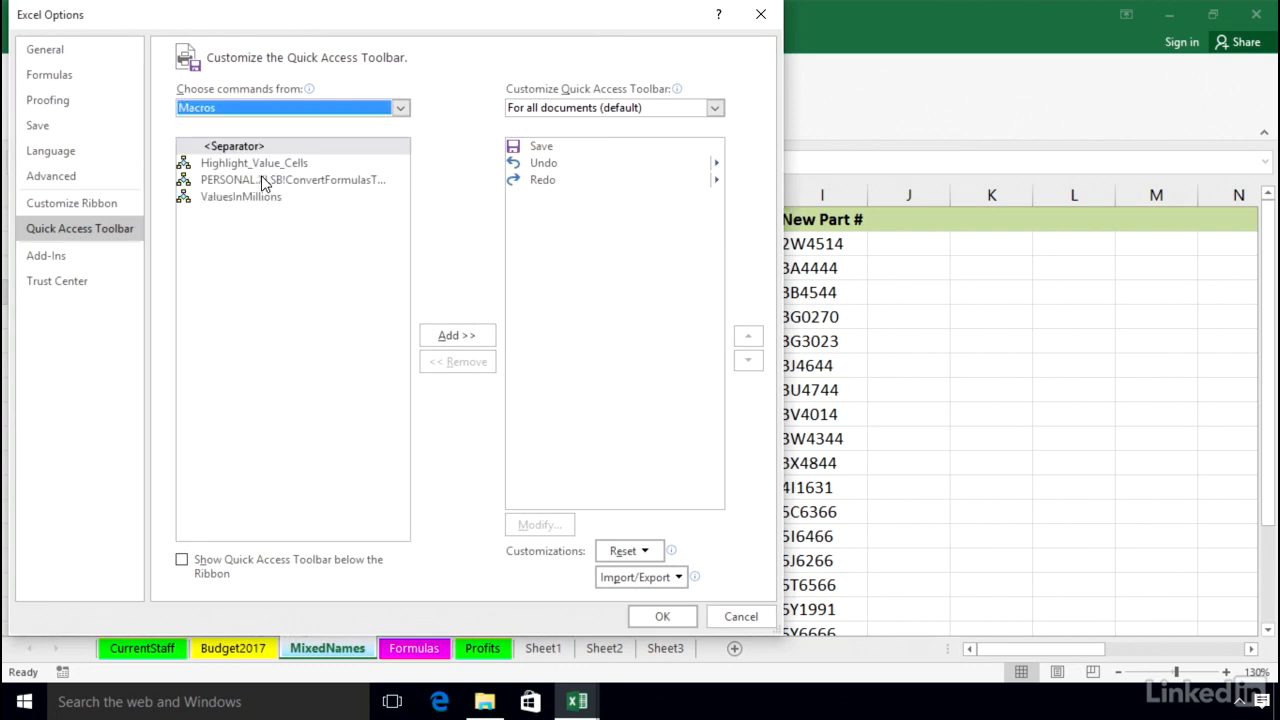
{"action": "left_click", "coordinate": [305, 188]}
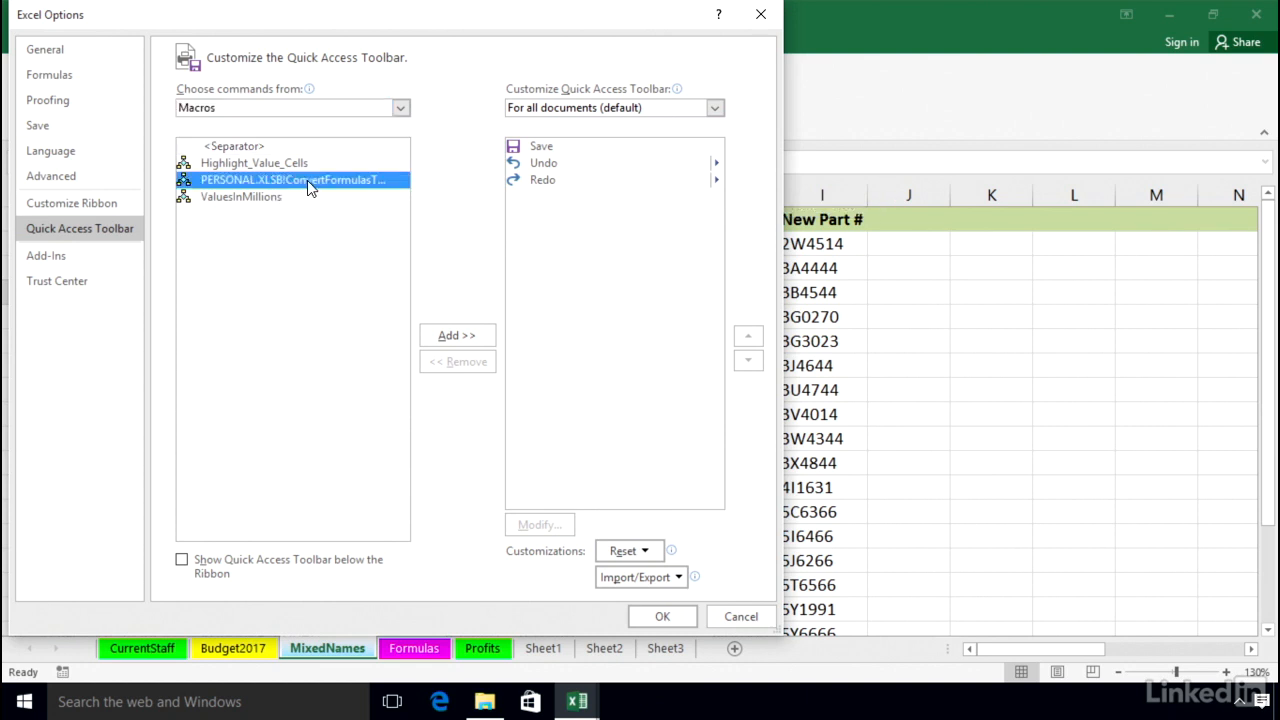
{"action": "left_click", "coordinate": [449, 335]}
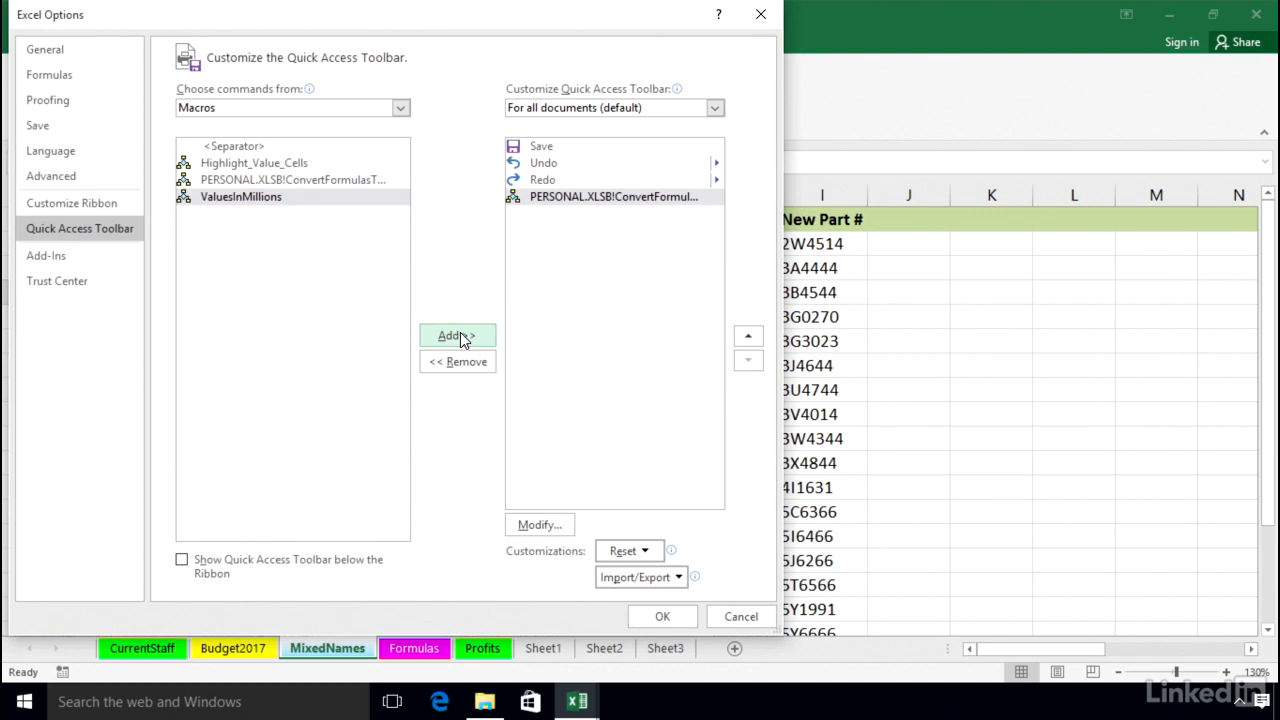
Step: Give the ConvertFormulasToValues toolbar button the red-roofed house symbol
{"action": "left_click", "coordinate": [545, 199]}
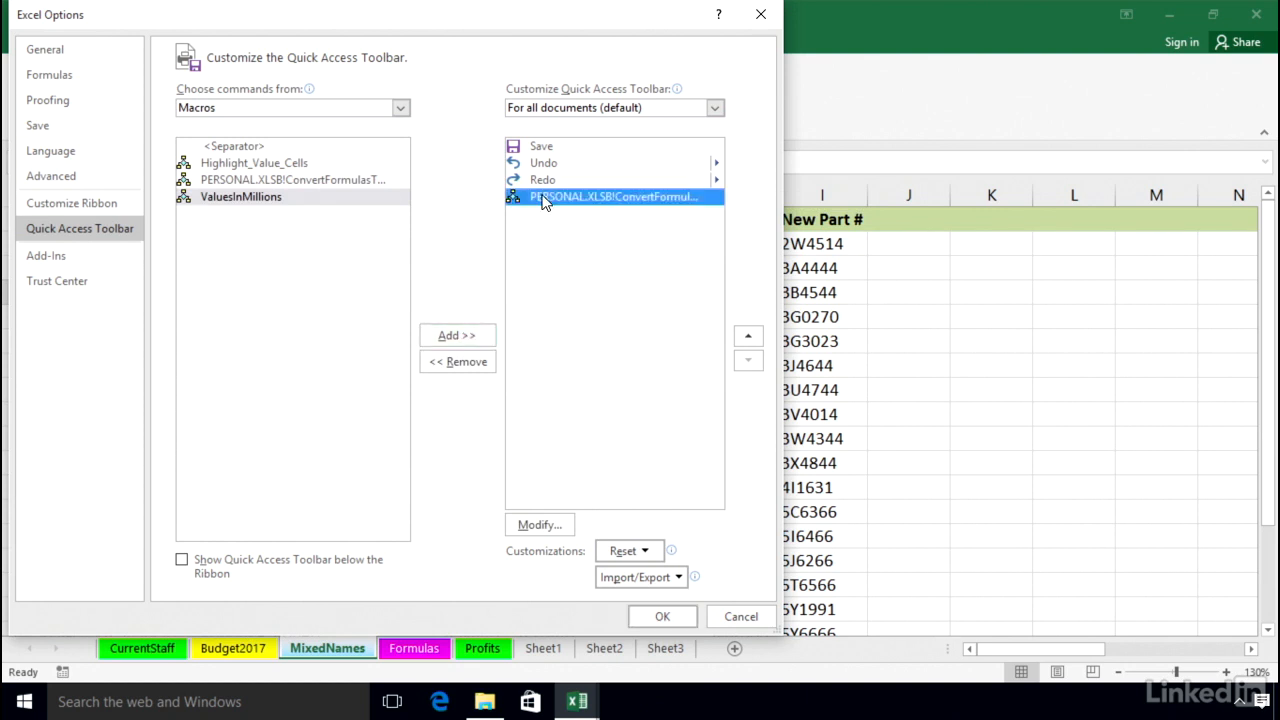
{"action": "left_click", "coordinate": [540, 525]}
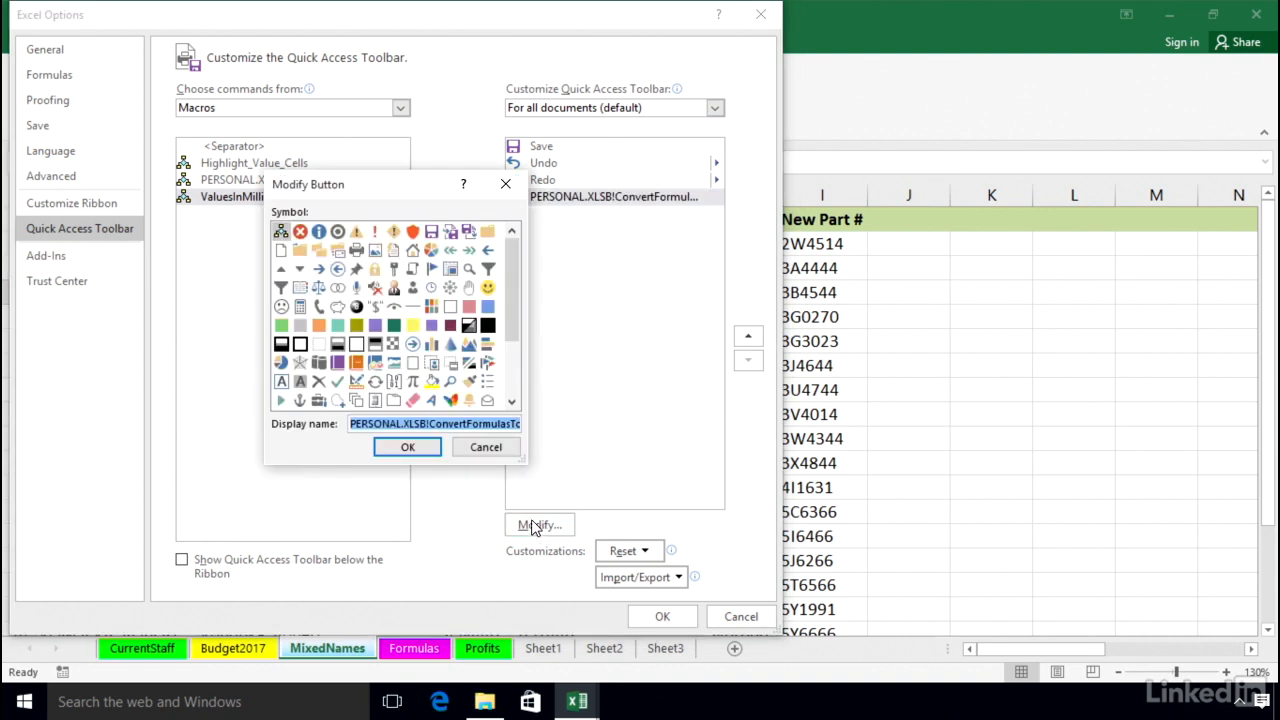
{"action": "left_click_drag", "start_coordinate": [509, 267], "coordinate": [497, 330]}
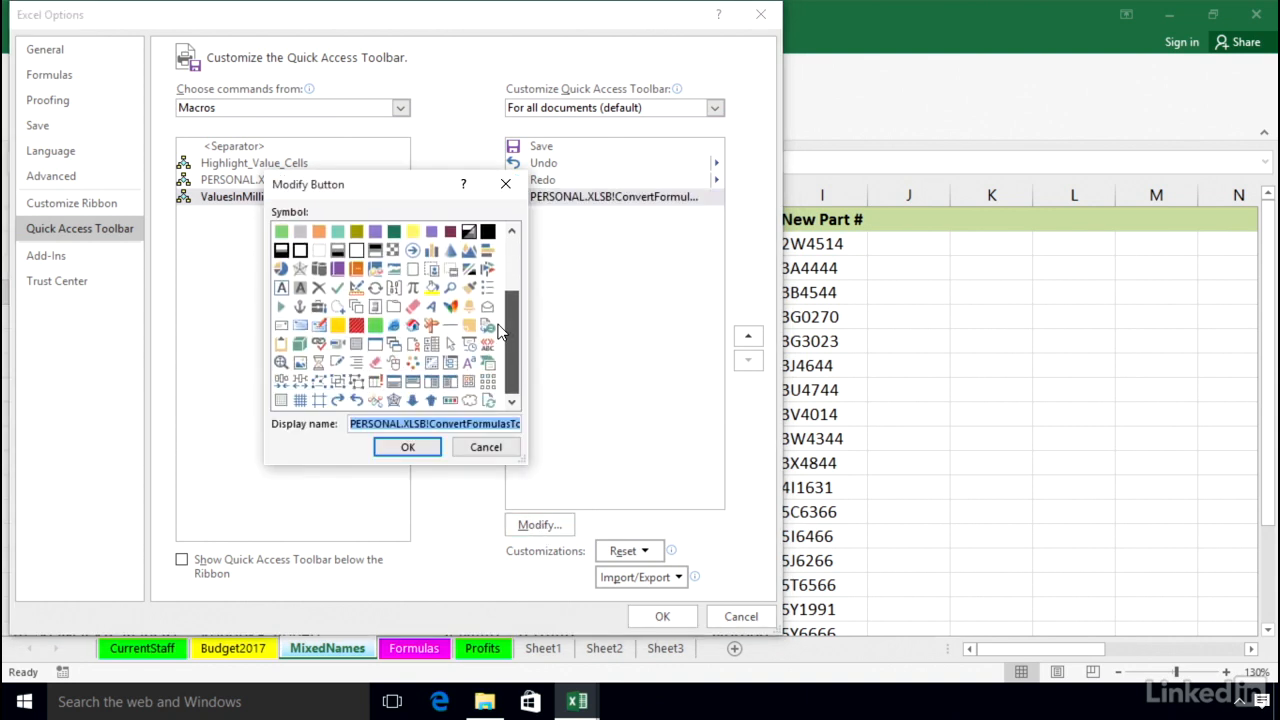
{"action": "left_click", "coordinate": [413, 326]}
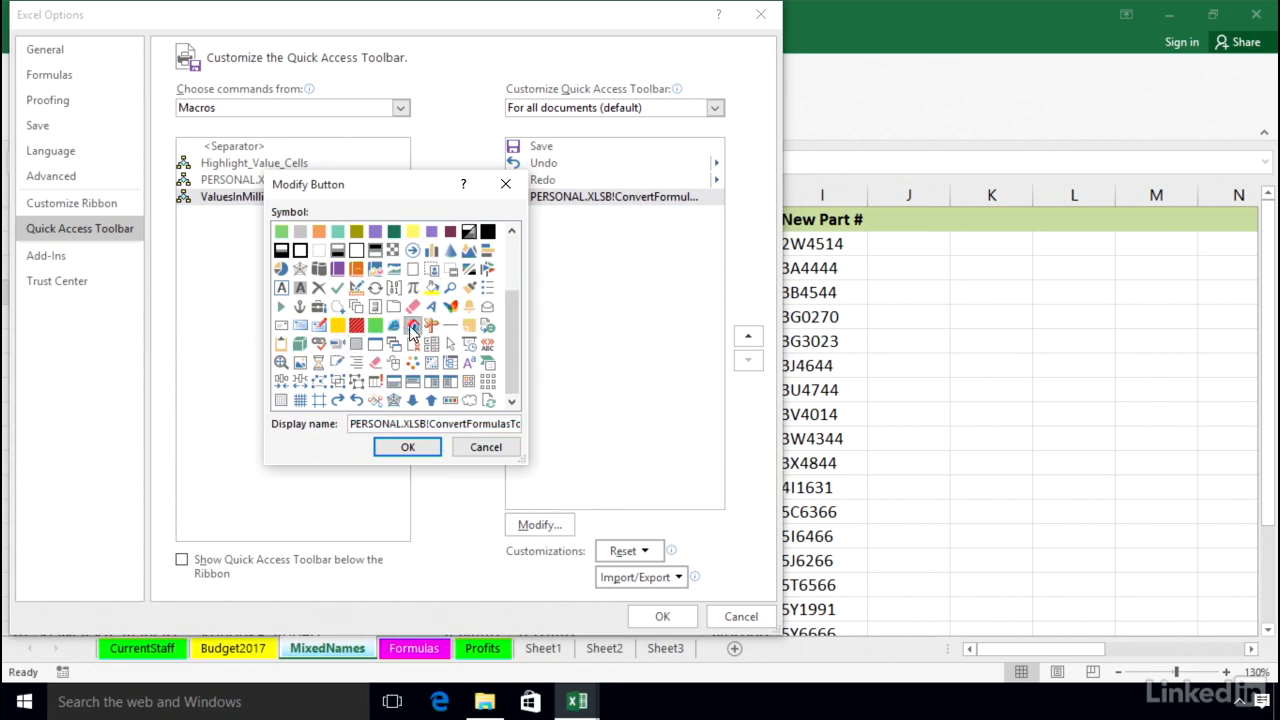
Step: Set the button's display name to "Convert Formulas To Values" and apply the Quick Access Toolbar changes
{"action": "double_click", "coordinate": [430, 423]}
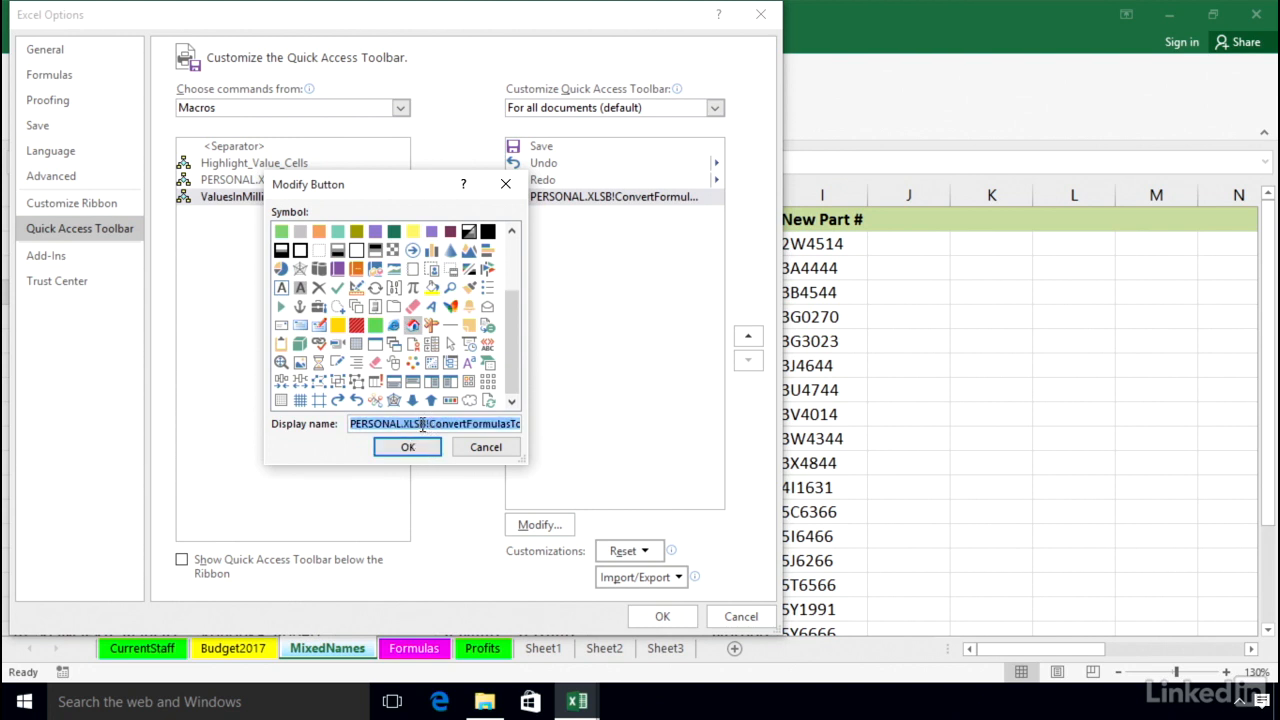
{"action": "left_click_drag", "start_coordinate": [430, 423], "coordinate": [352, 410]}
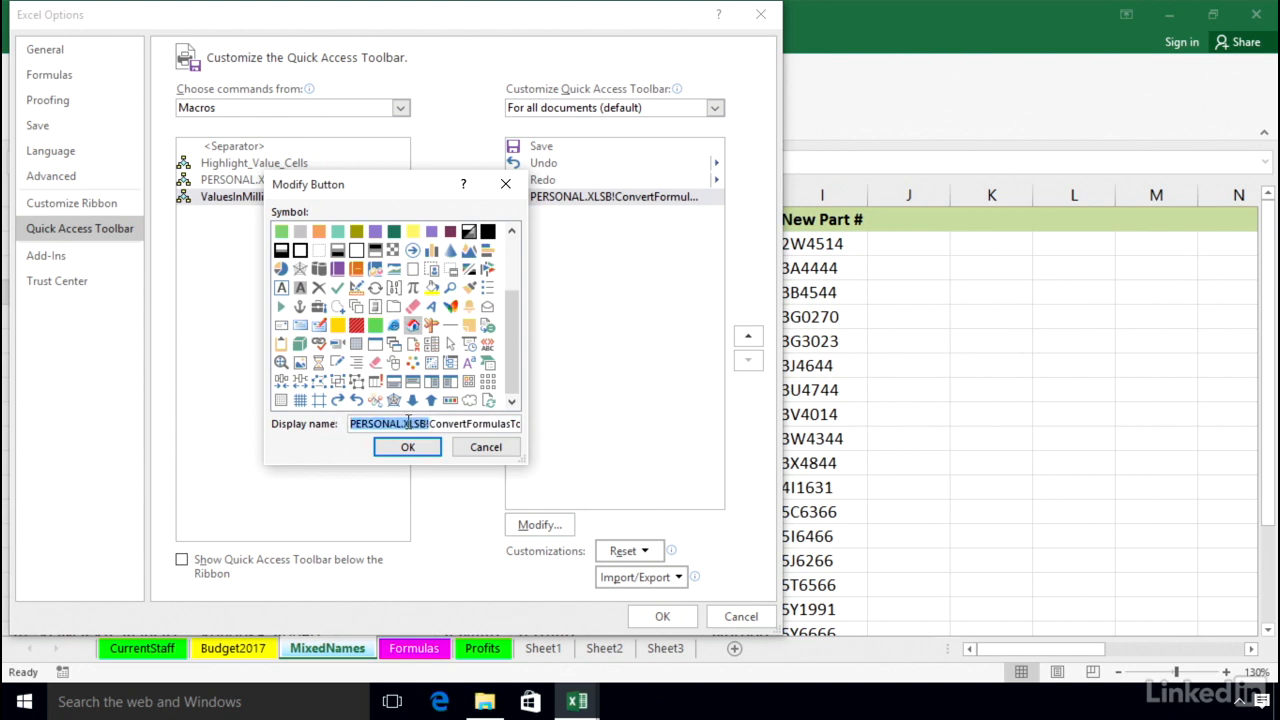
{"action": "key", "text": "BackSpace"}
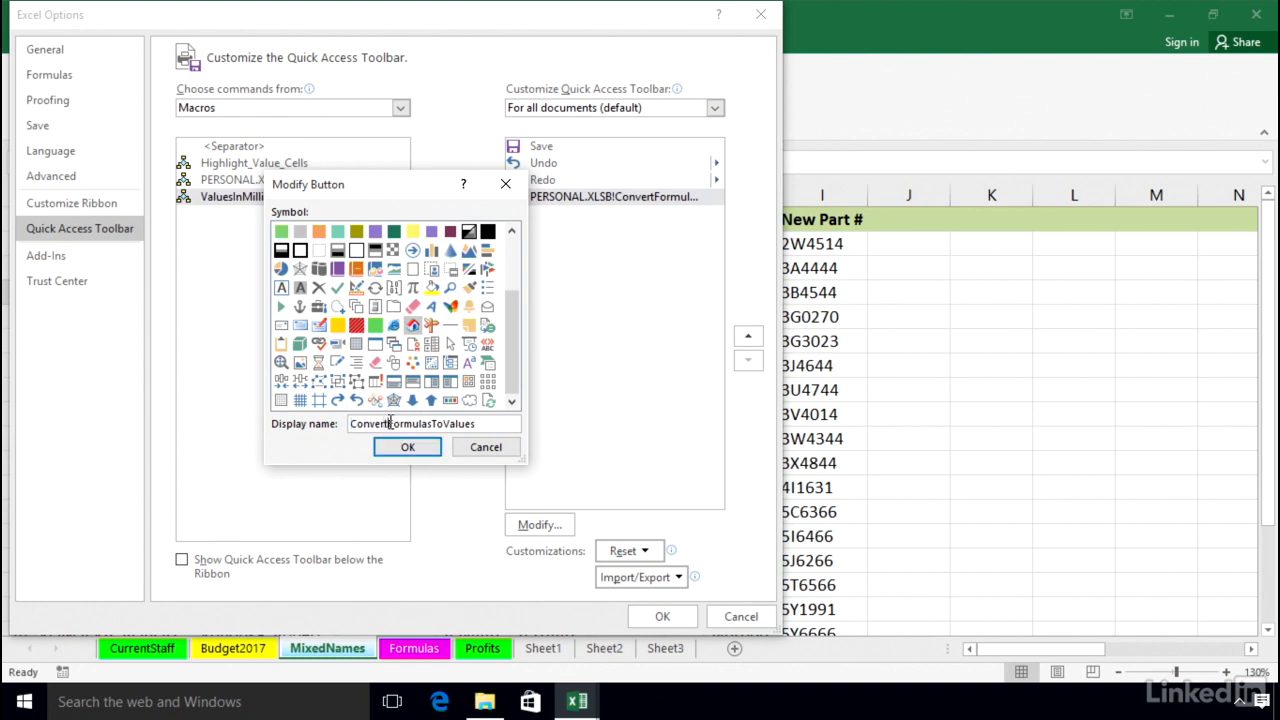
{"action": "left_click", "coordinate": [395, 423]}
{"action": "left_click", "coordinate": [436, 423]}
{"action": "left_click", "coordinate": [450, 423]}
{"action": "left_click", "coordinate": [408, 447]}
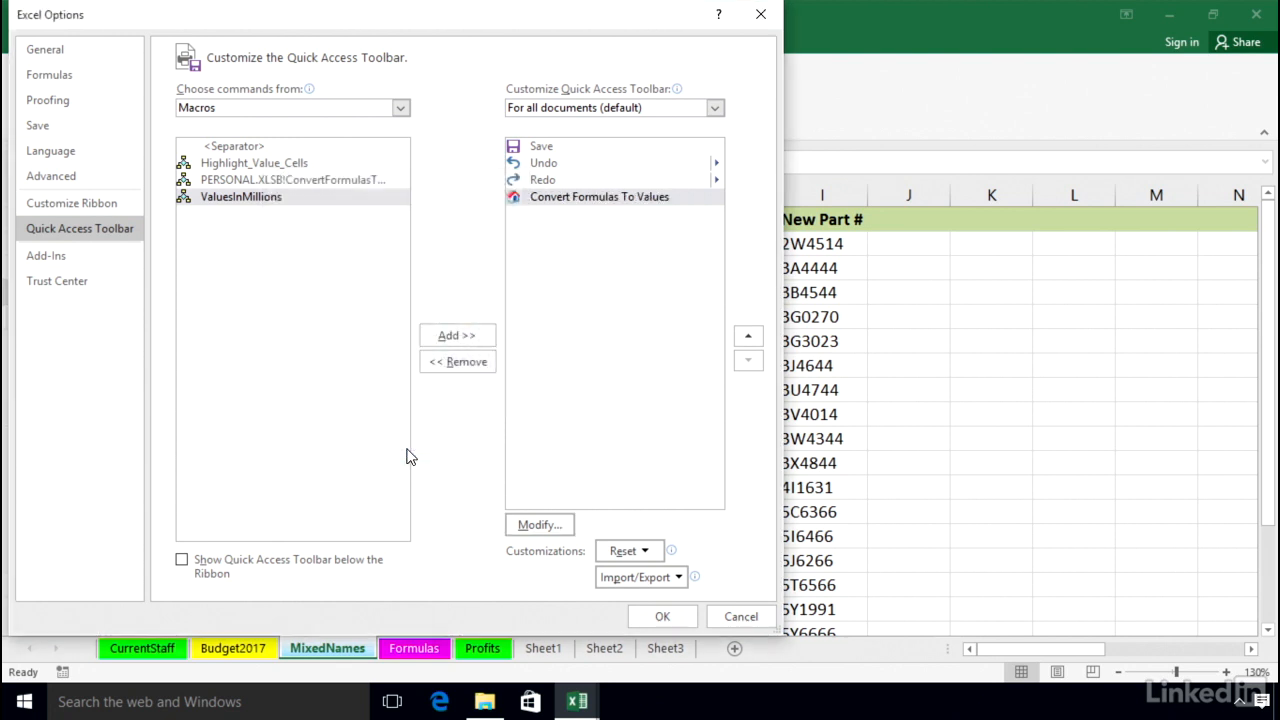
{"action": "left_click", "coordinate": [658, 617]}
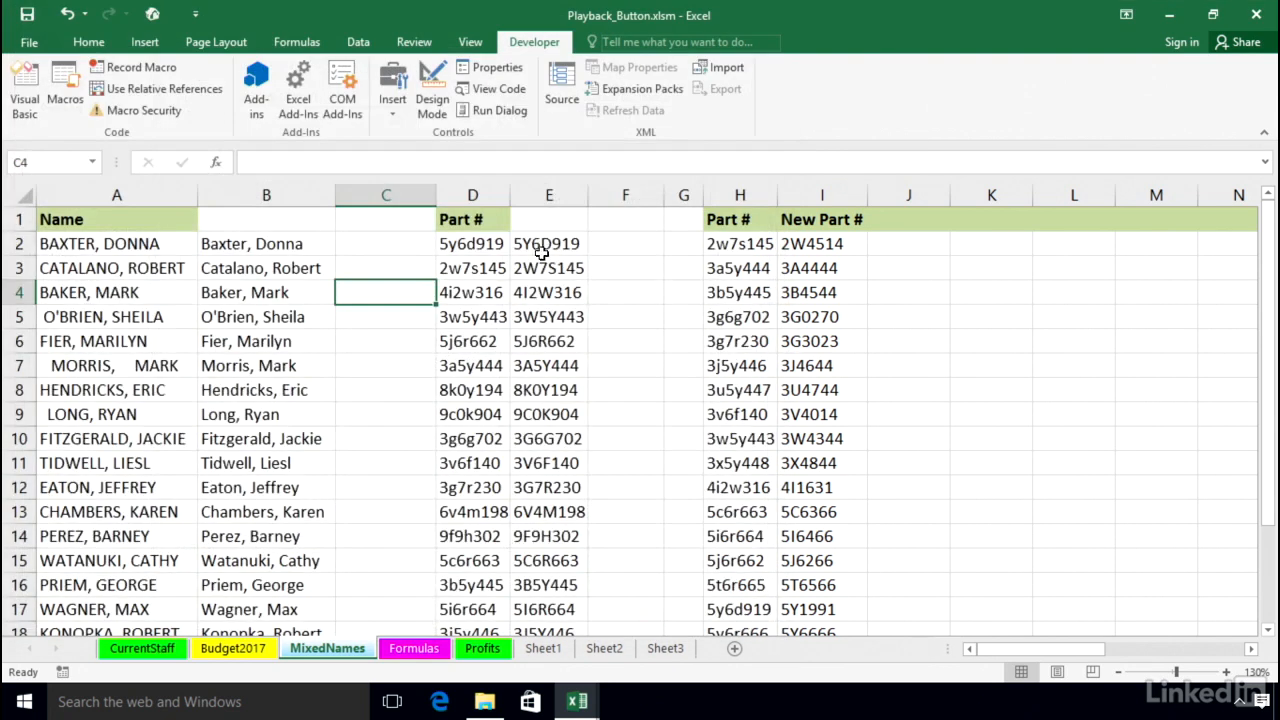
Step: Convert the UPPER formulas in column E, from E2 down, to values with the Convert Formulas To Values macro, and check E3's content
{"action": "double_click", "coordinate": [540, 245]}
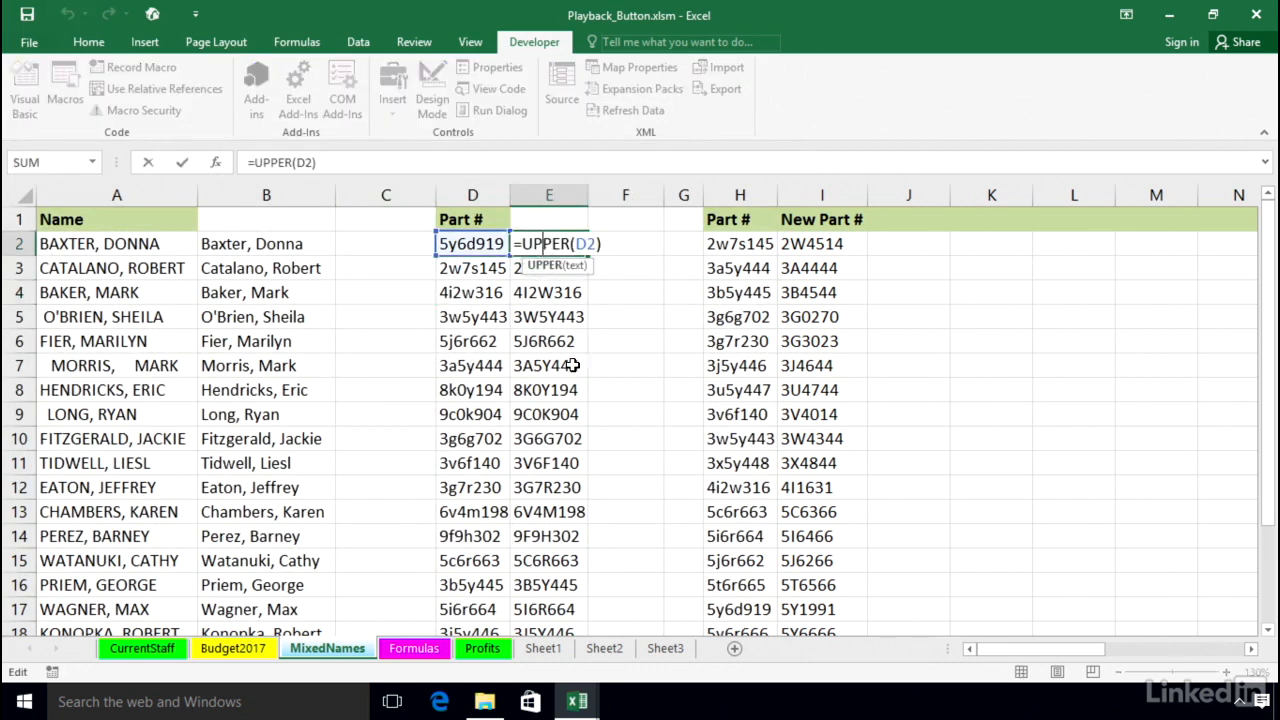
{"action": "key", "text": "Escape"}
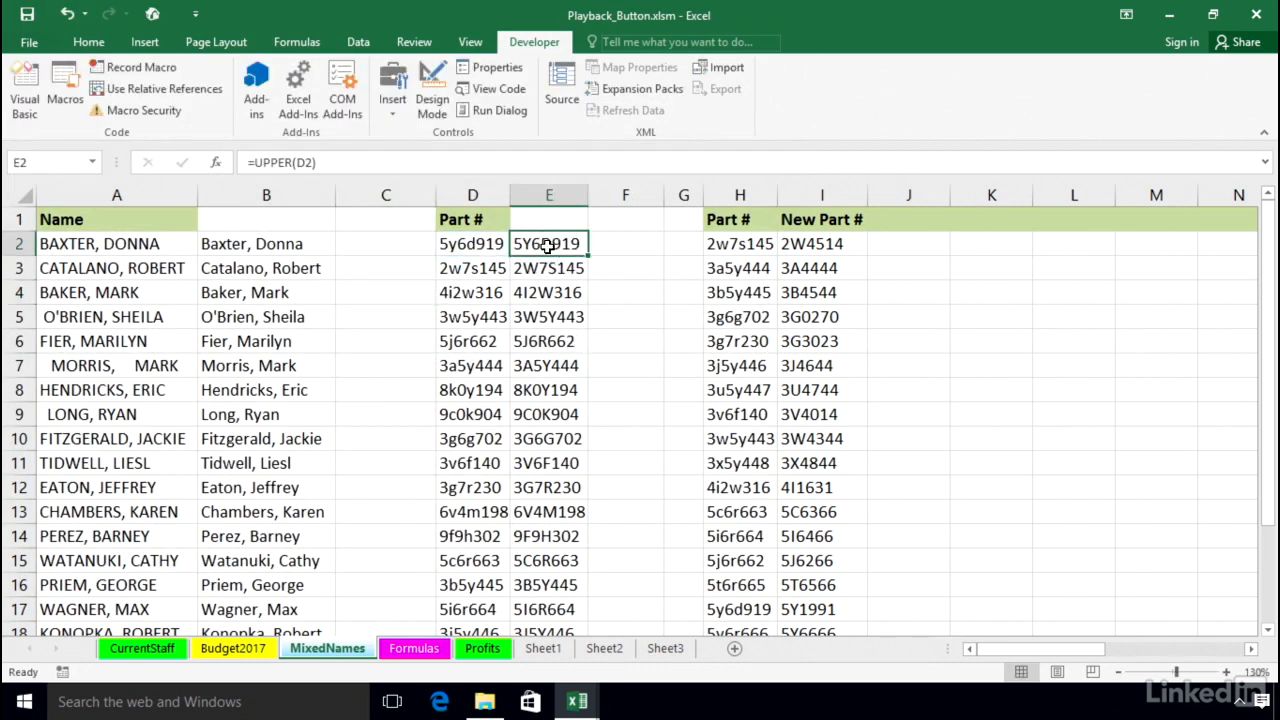
{"action": "left_click_drag", "start_coordinate": [543, 246], "coordinate": [556, 590]}
{"action": "scroll", "coordinate": [569, 498], "scroll_direction": "up", "scroll_amount": 2}
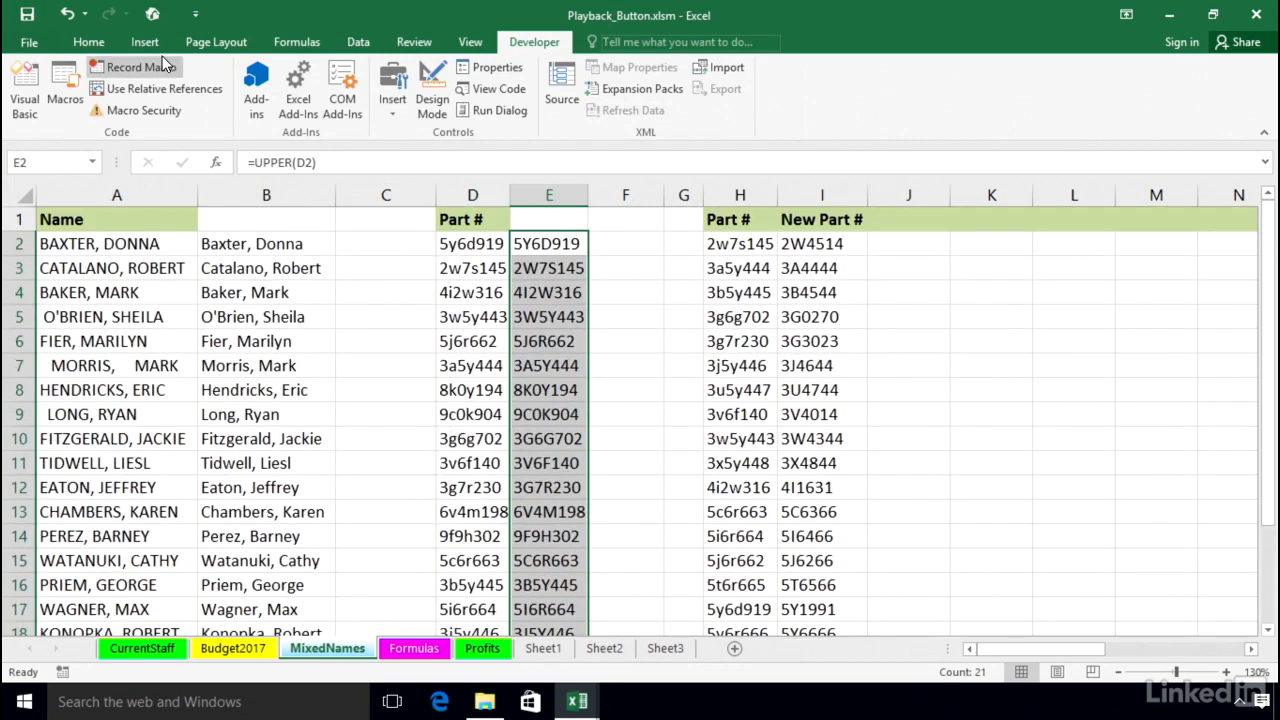
{"action": "left_click", "coordinate": [152, 16]}
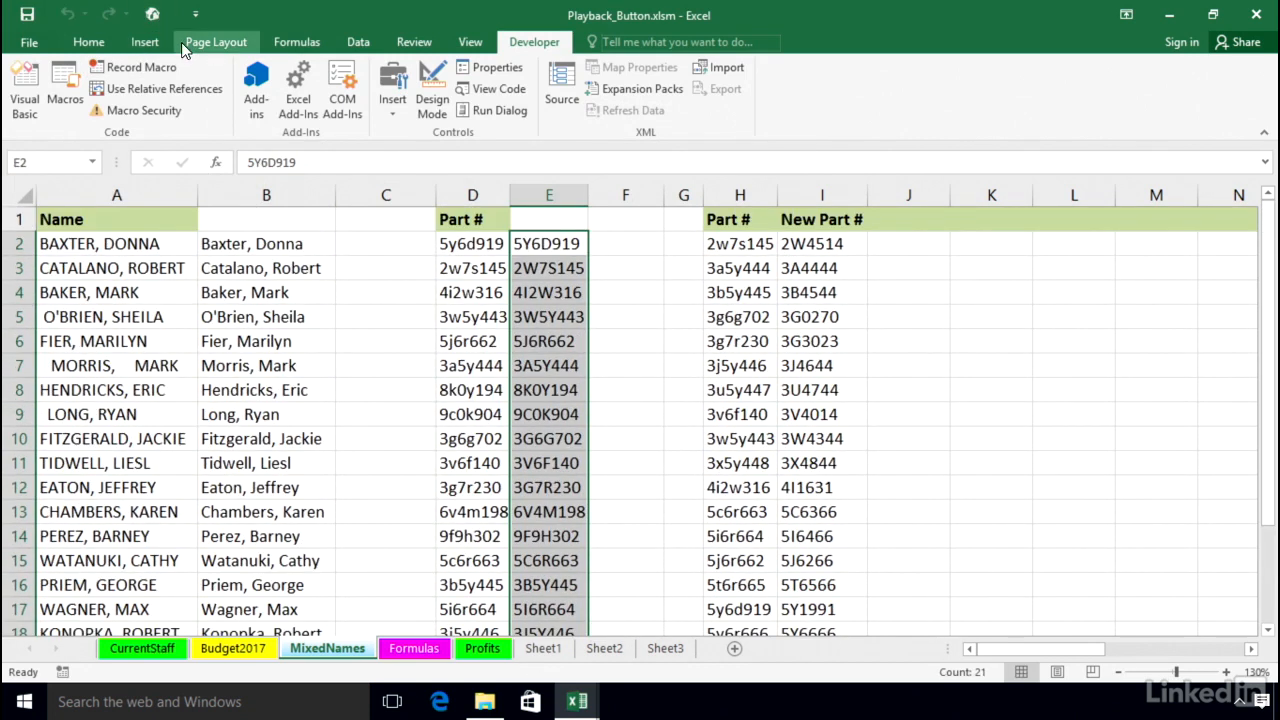
{"action": "double_click", "coordinate": [549, 268]}
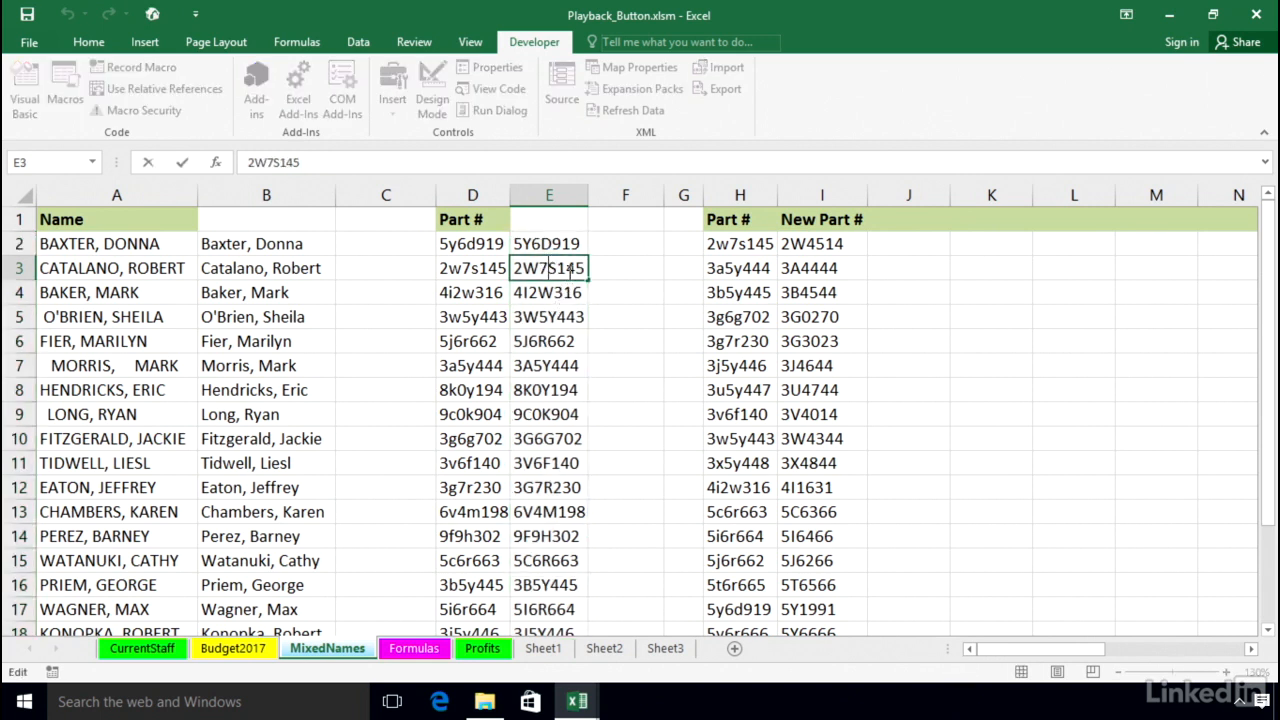
{"action": "key", "text": "Escape"}
Step: Inspect the formula in I2, and convert the New Part # formulas from I2 down to values with the Convert Formulas To Values macro
{"action": "double_click", "coordinate": [820, 243]}
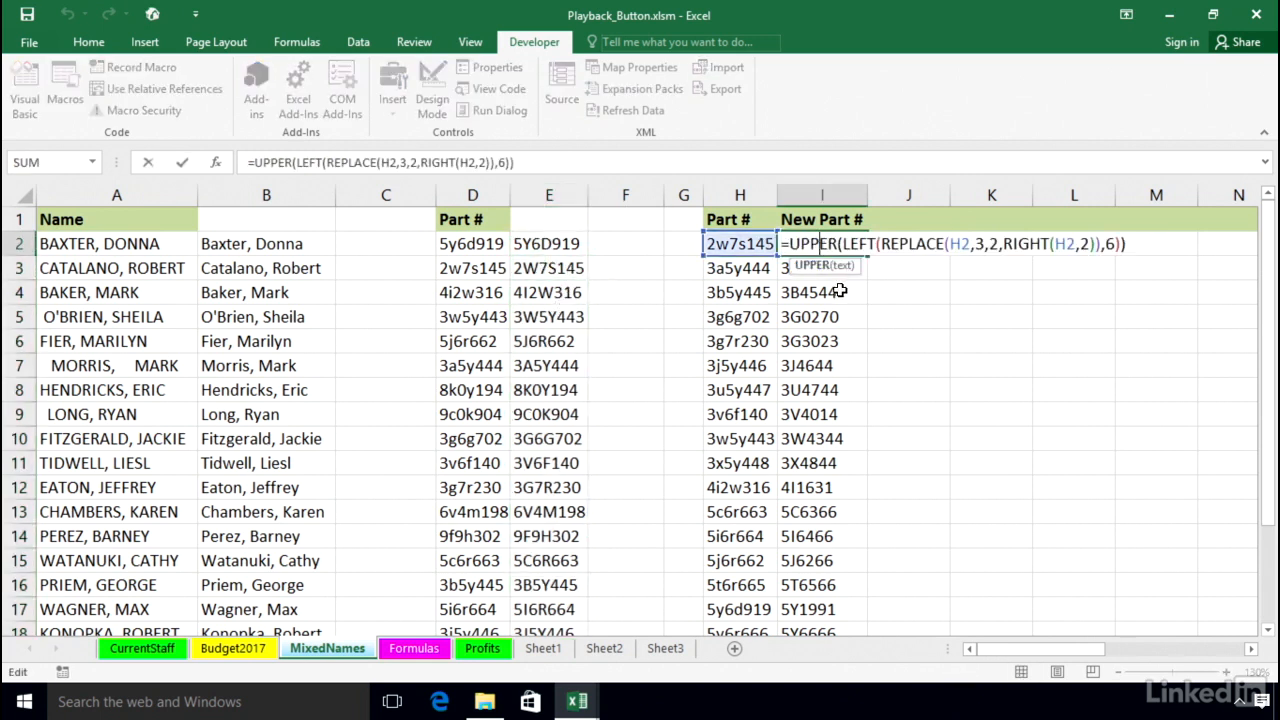
{"action": "key", "text": "Escape"}
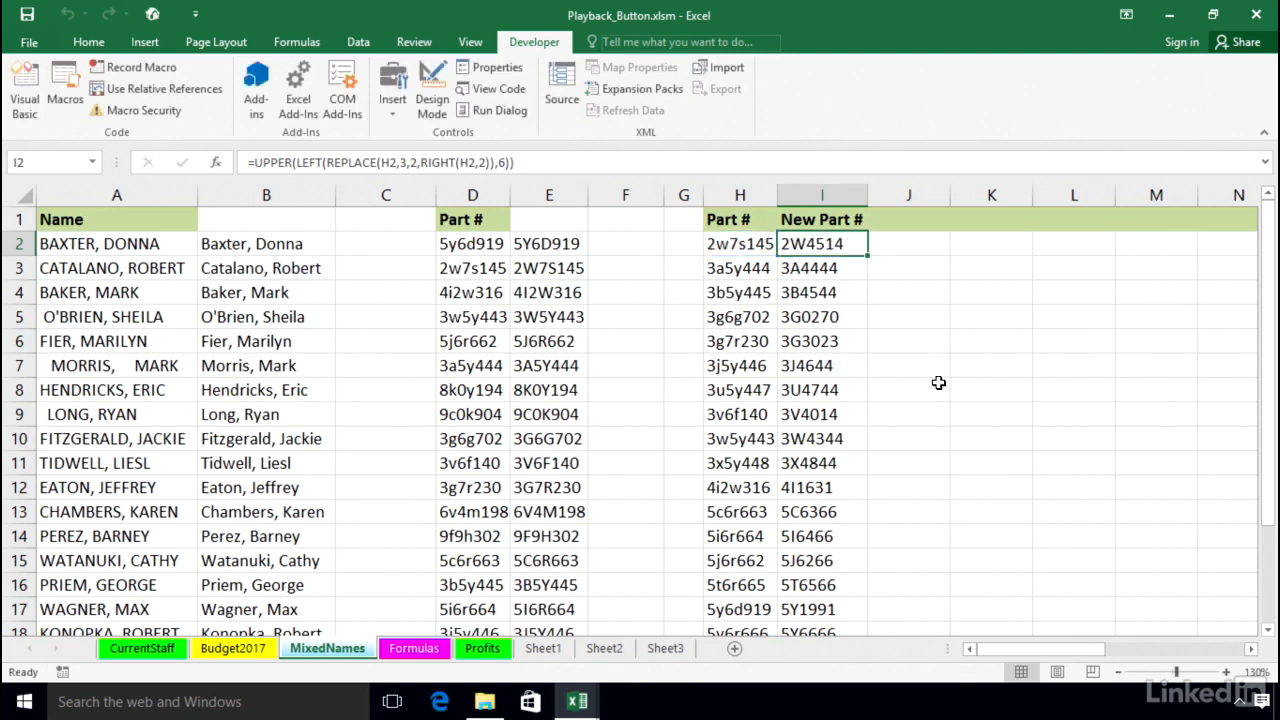
{"action": "left_click_drag", "start_coordinate": [800, 244], "coordinate": [820, 583]}
{"action": "scroll", "coordinate": [820, 540], "scroll_direction": "up", "scroll_amount": 2}
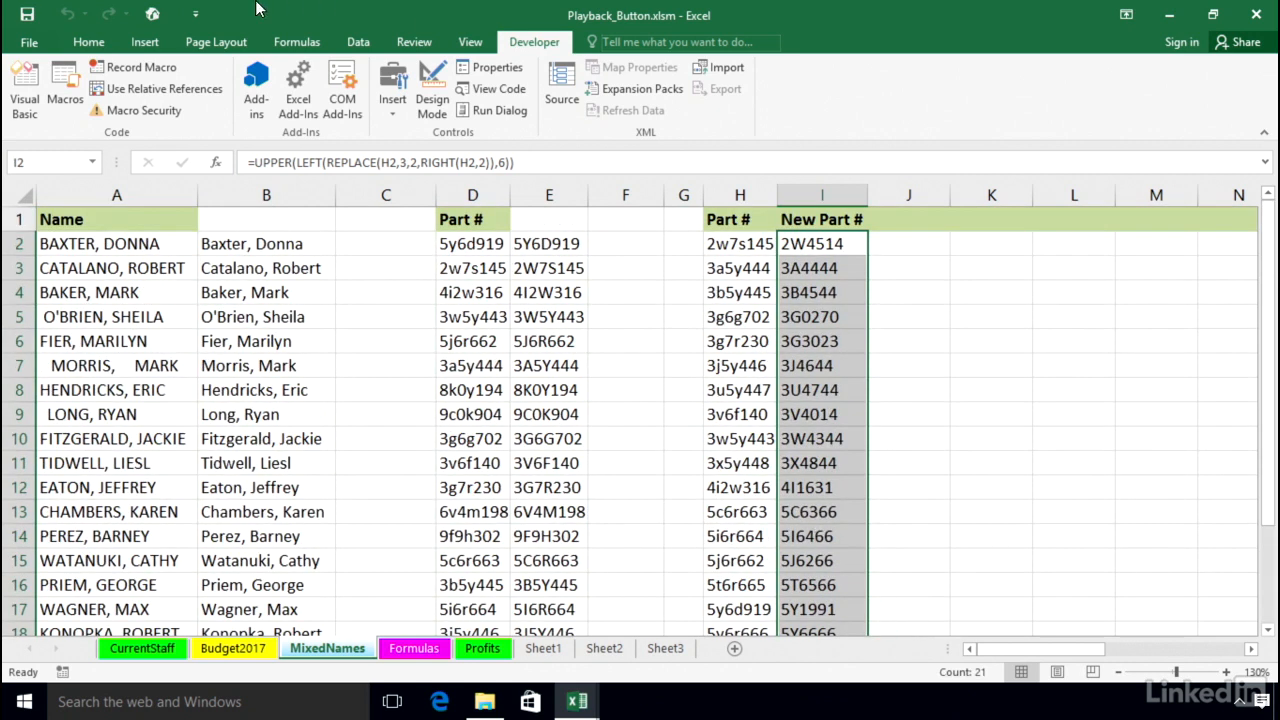
{"action": "left_click", "coordinate": [155, 14]}
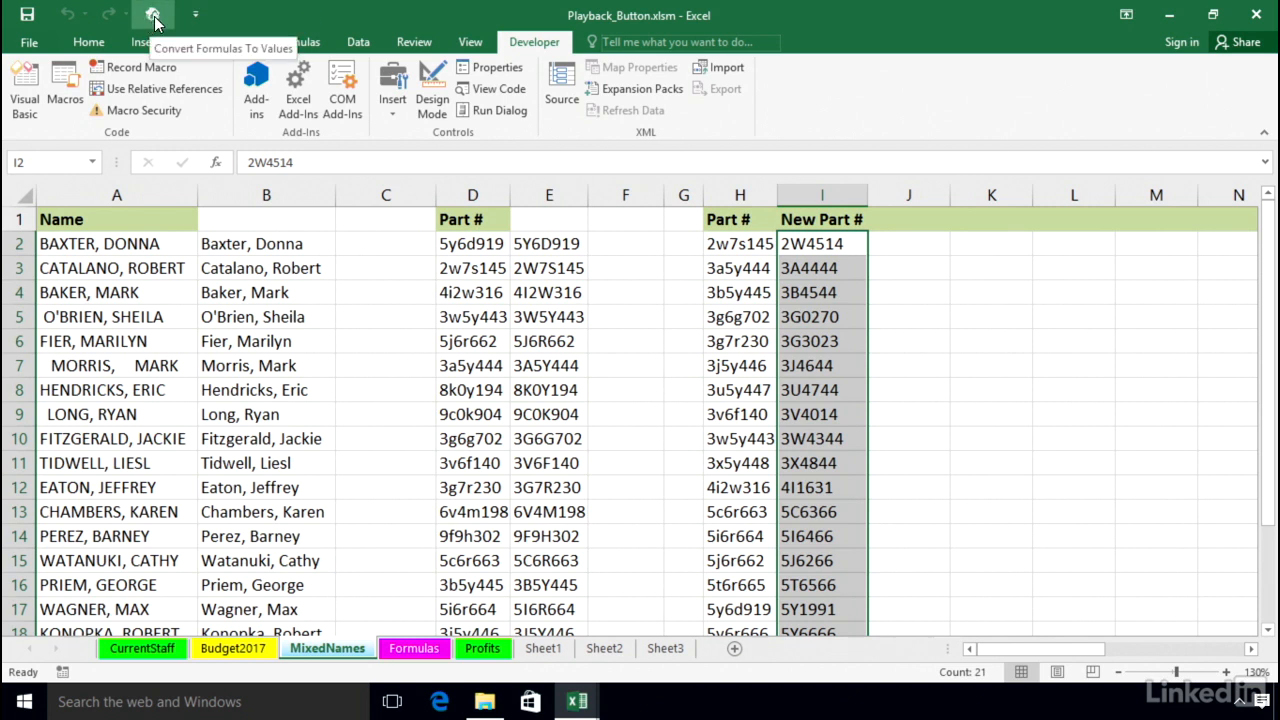
Step: Check I2's content, and examine the Selection.Copy line of the ConvertFormulasToValues code in the Visual Basic editor before returning to the worksheet
{"action": "left_click", "coordinate": [815, 244]}
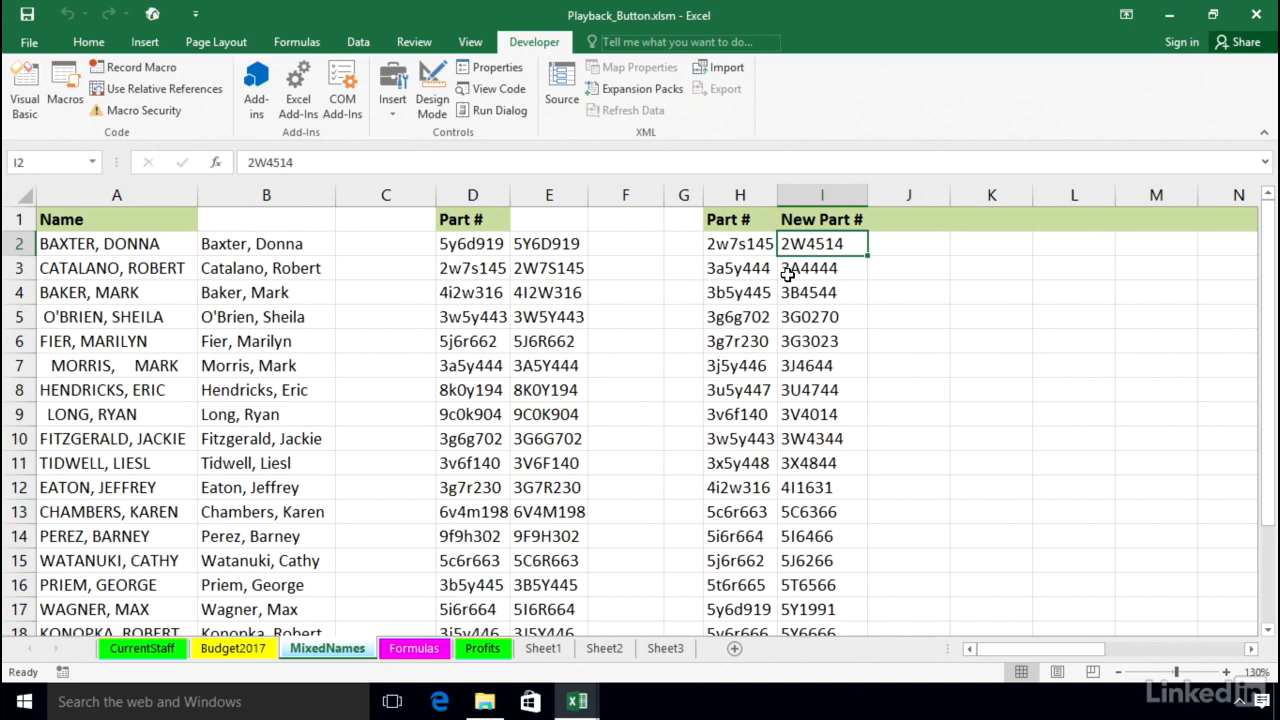
{"action": "key", "text": "alt+F11"}
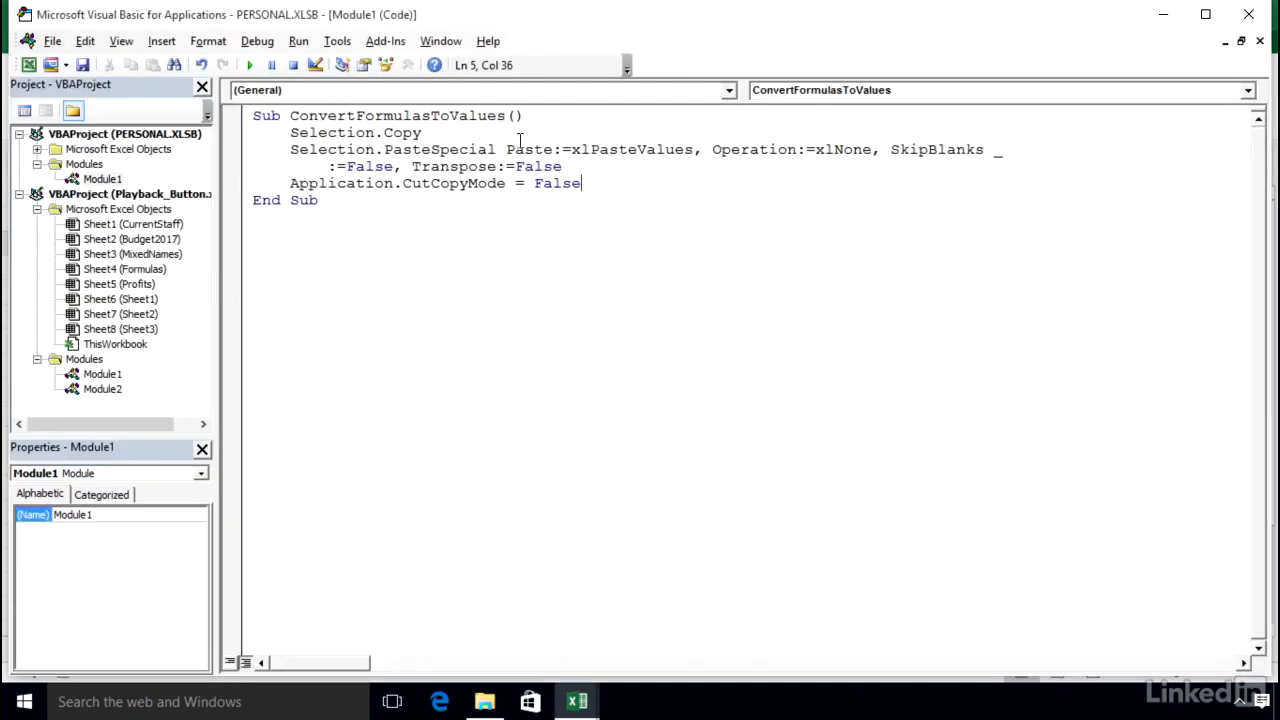
{"action": "left_click_drag", "start_coordinate": [376, 132], "coordinate": [290, 133]}
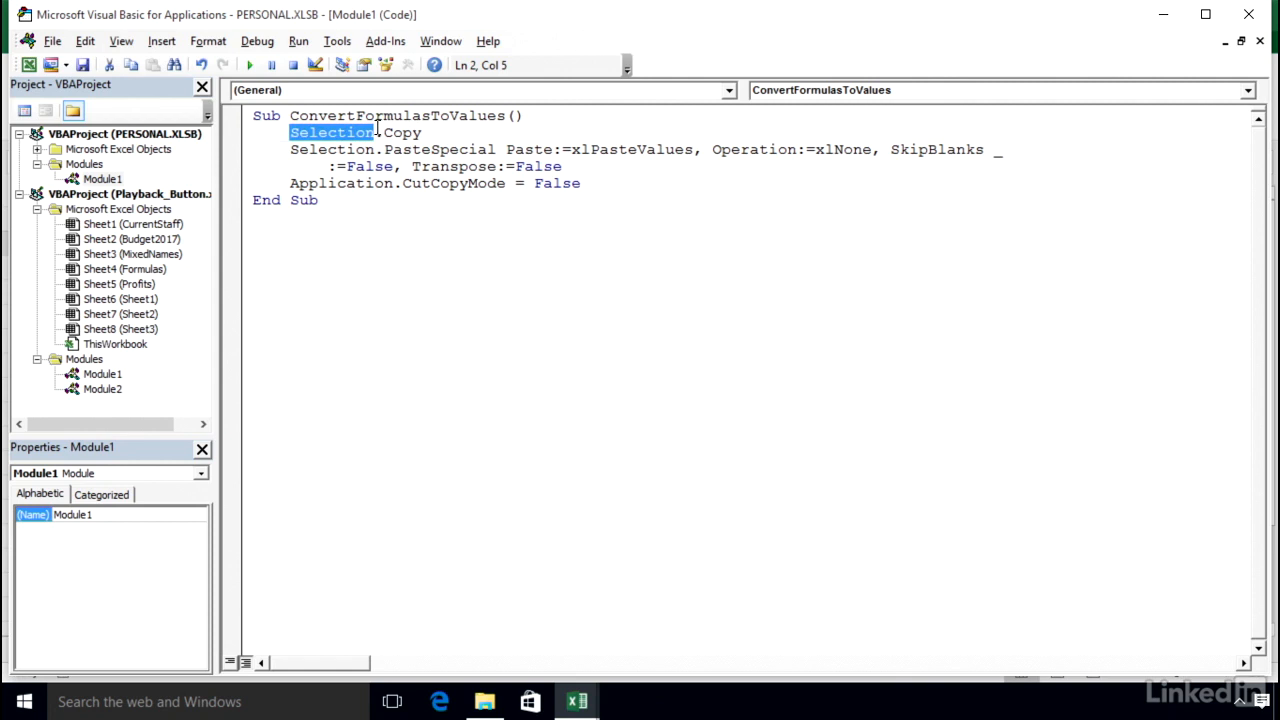
{"action": "left_click", "coordinate": [426, 133]}
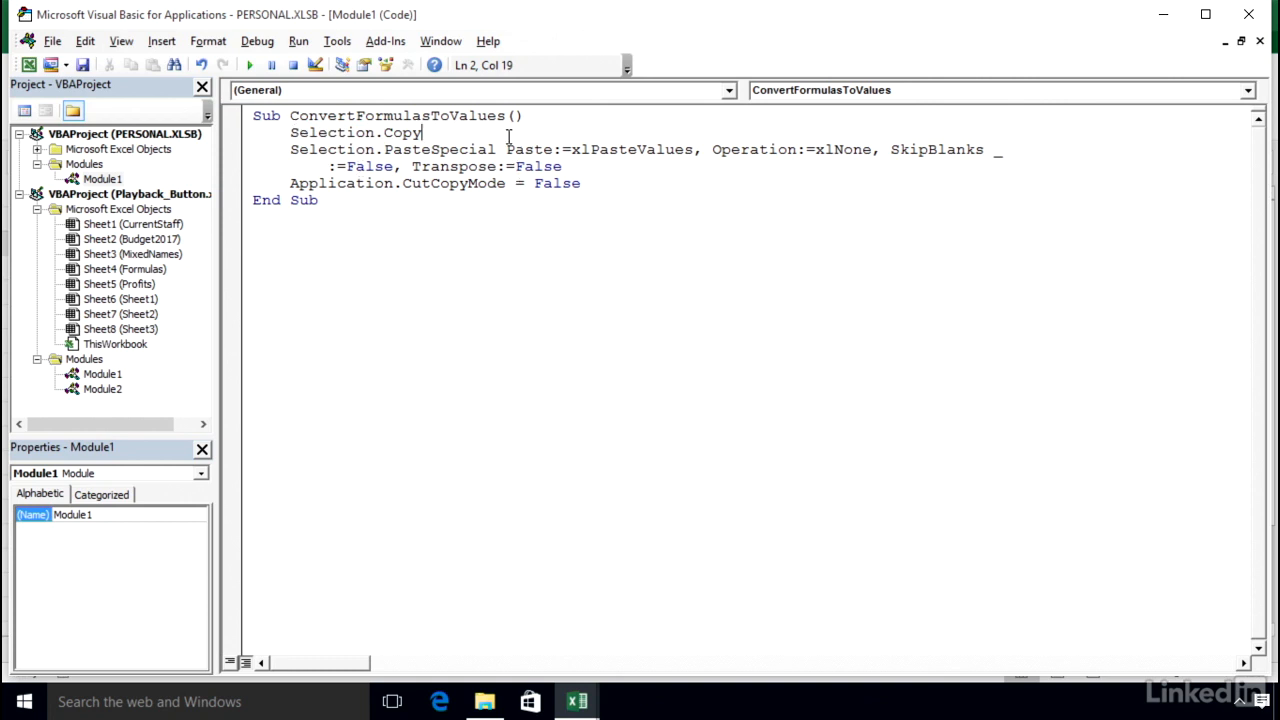
{"action": "double_click", "coordinate": [330, 133]}
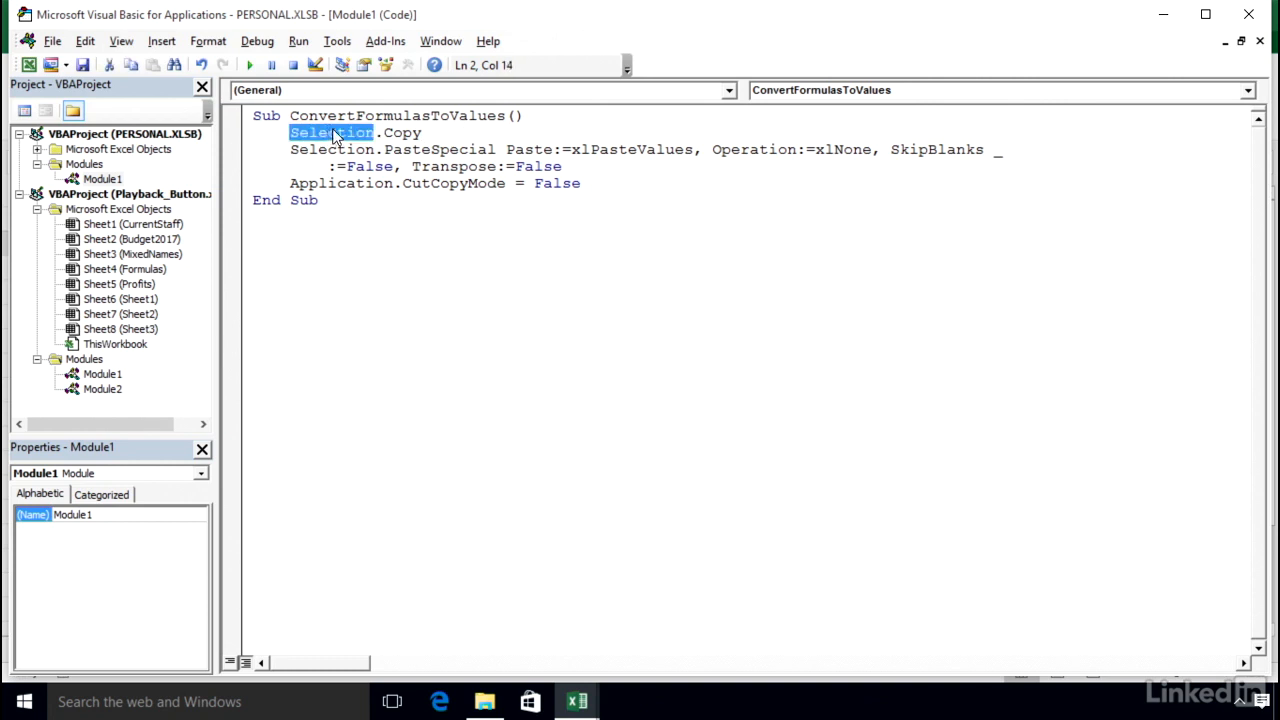
{"action": "left_click", "coordinate": [373, 115]}
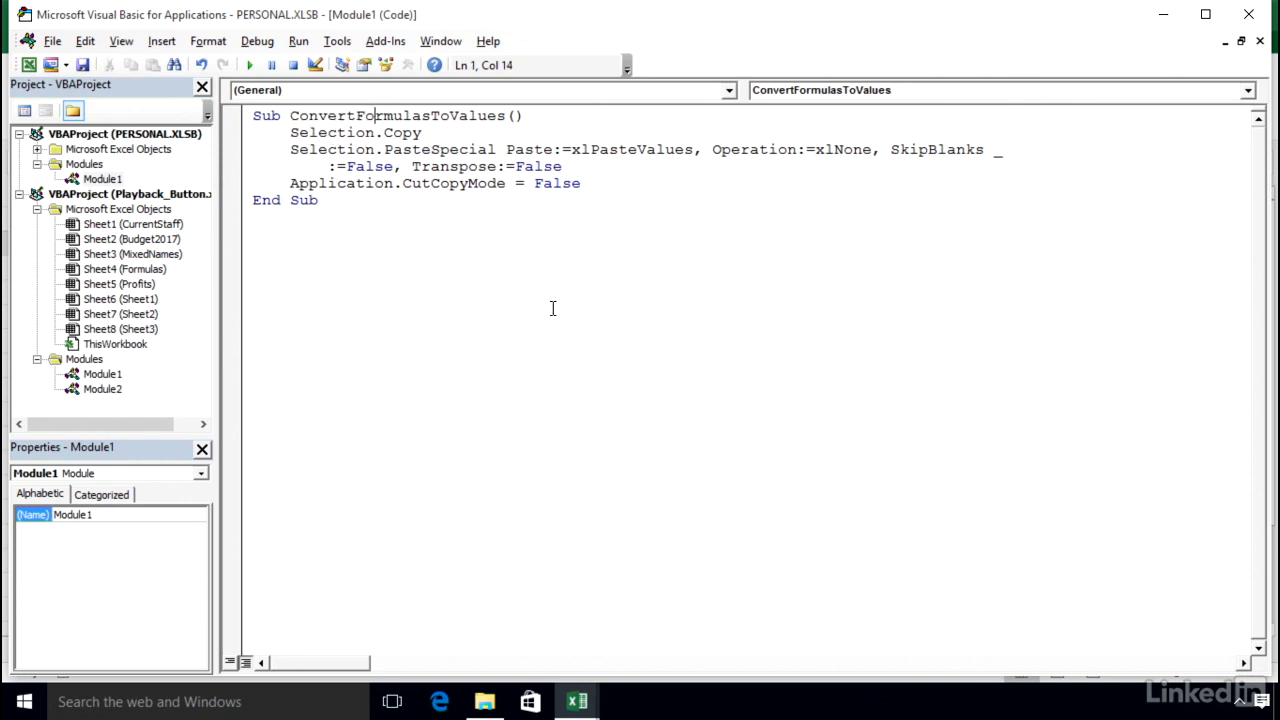
{"action": "key", "text": "alt+F11"}
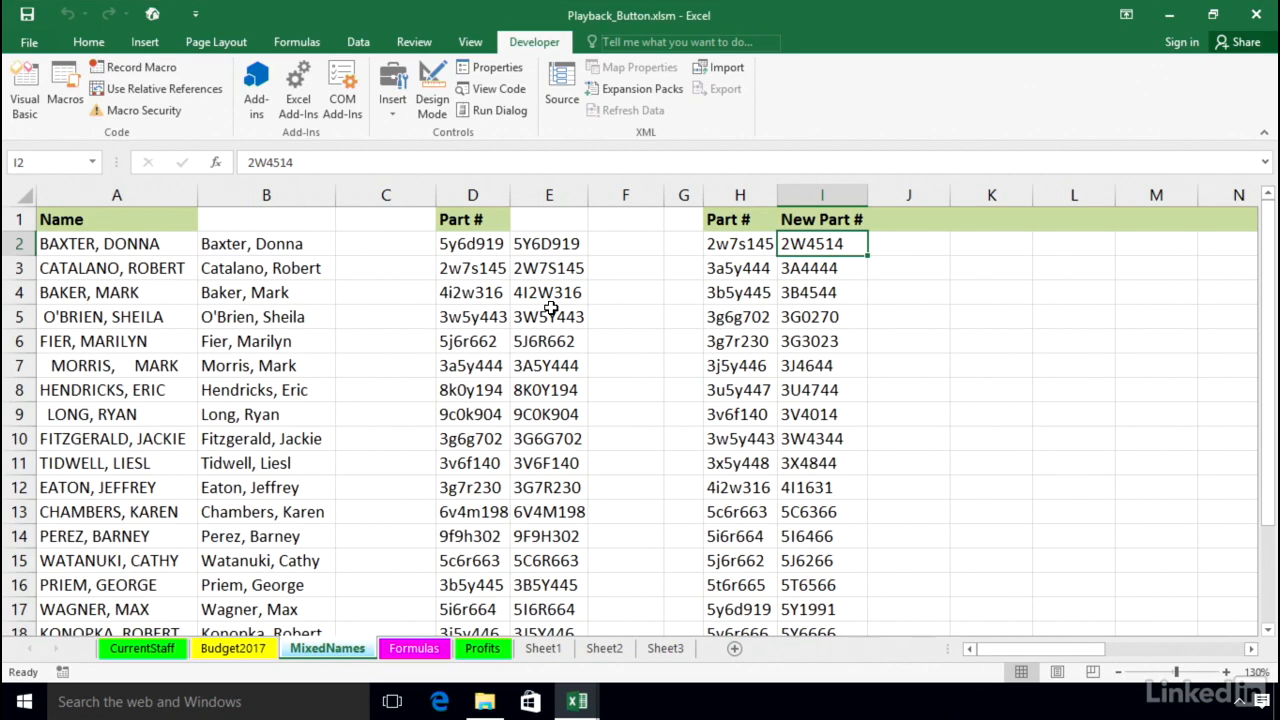
Step: Run the Convert Formulas To Values macro on the plain-text name in A3, and return to cell A1
{"action": "left_click_drag", "start_coordinate": [535, 244], "coordinate": [553, 400]}
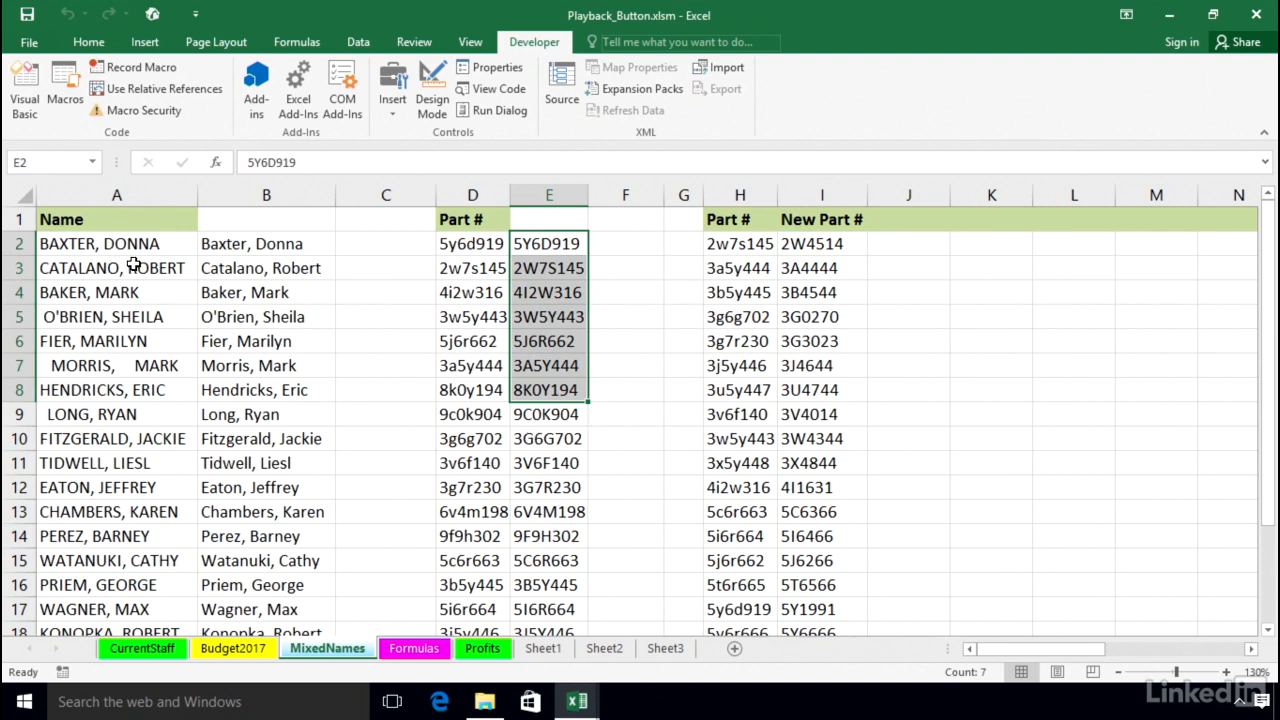
{"action": "left_click", "coordinate": [103, 215]}
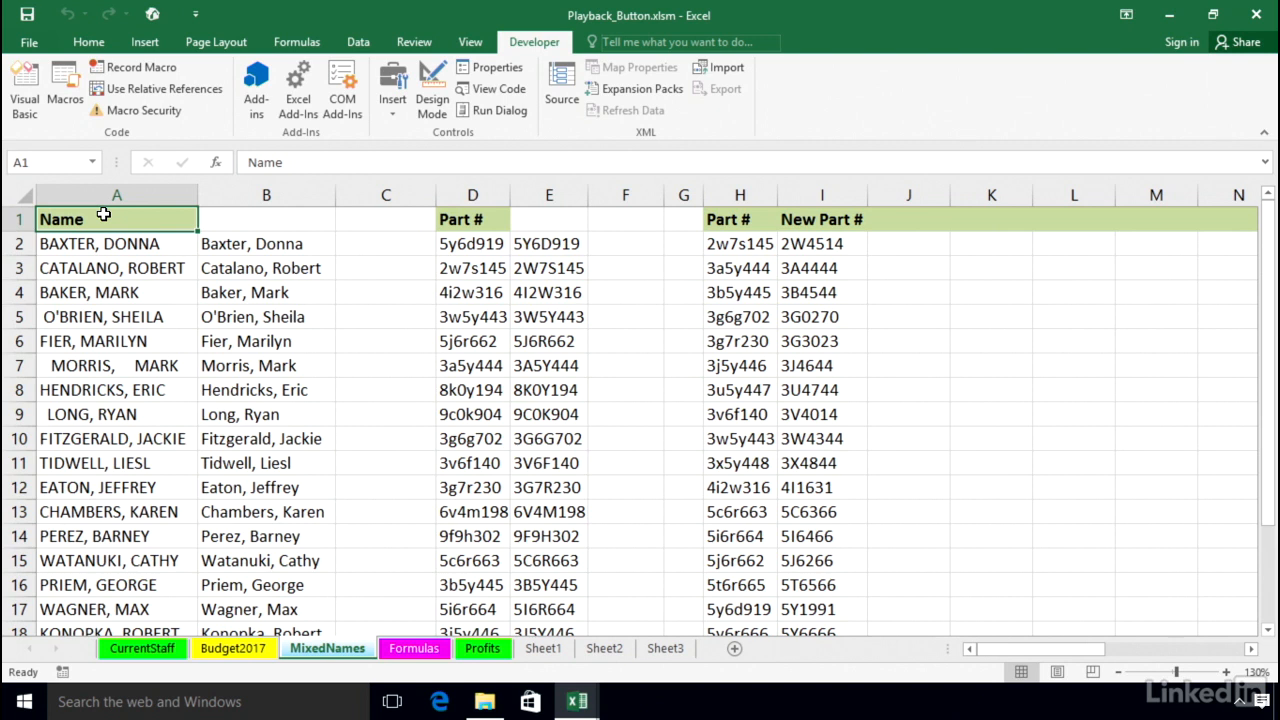
{"action": "left_click", "coordinate": [157, 261]}
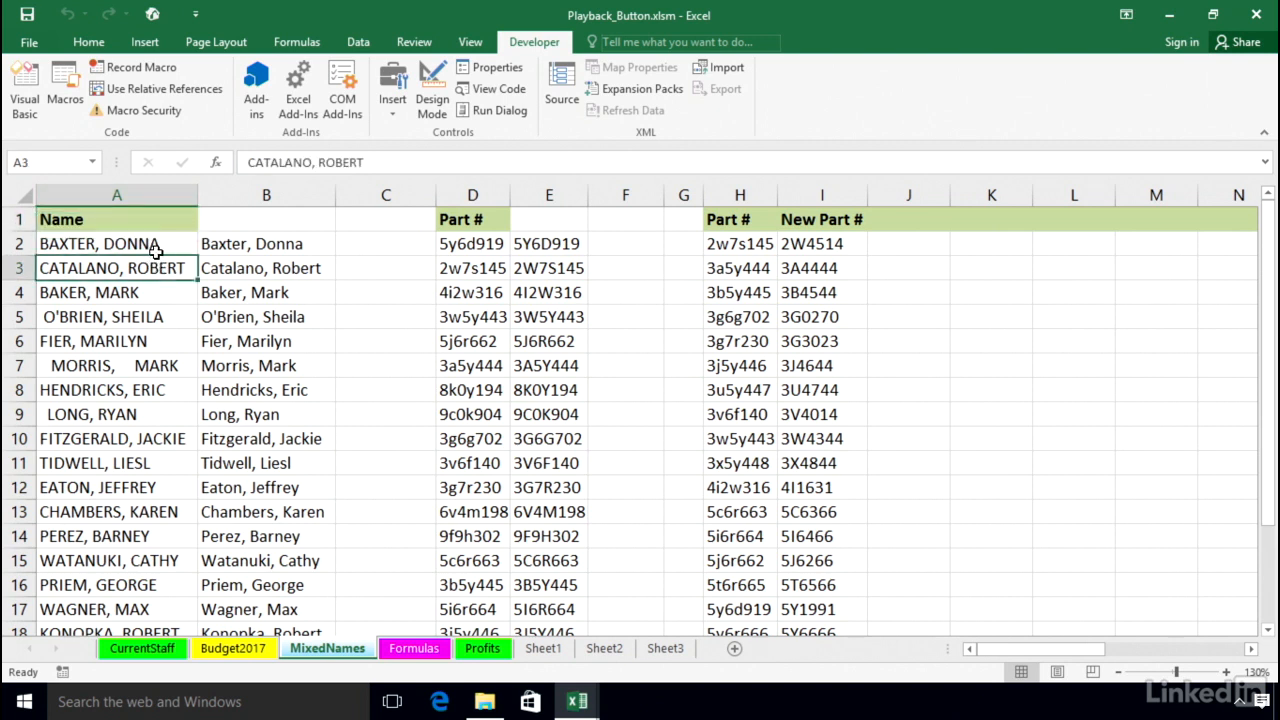
{"action": "left_click", "coordinate": [153, 16]}
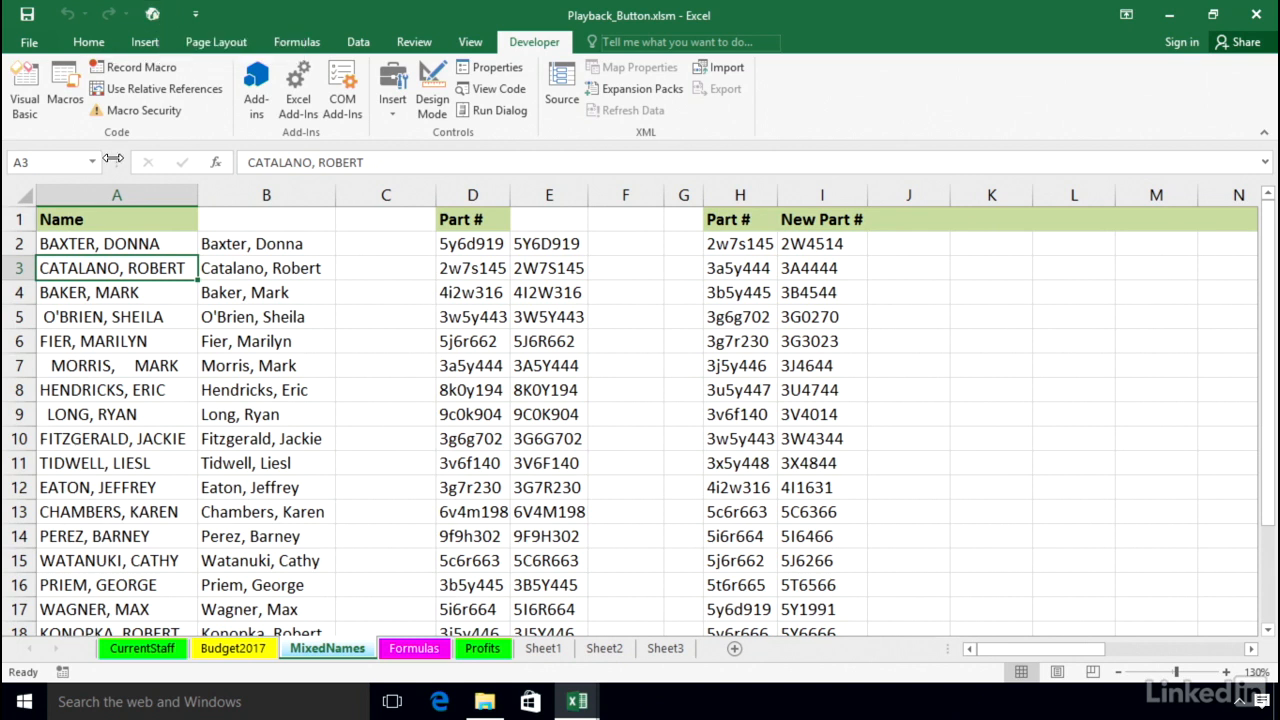
{"action": "left_click", "coordinate": [129, 216]}
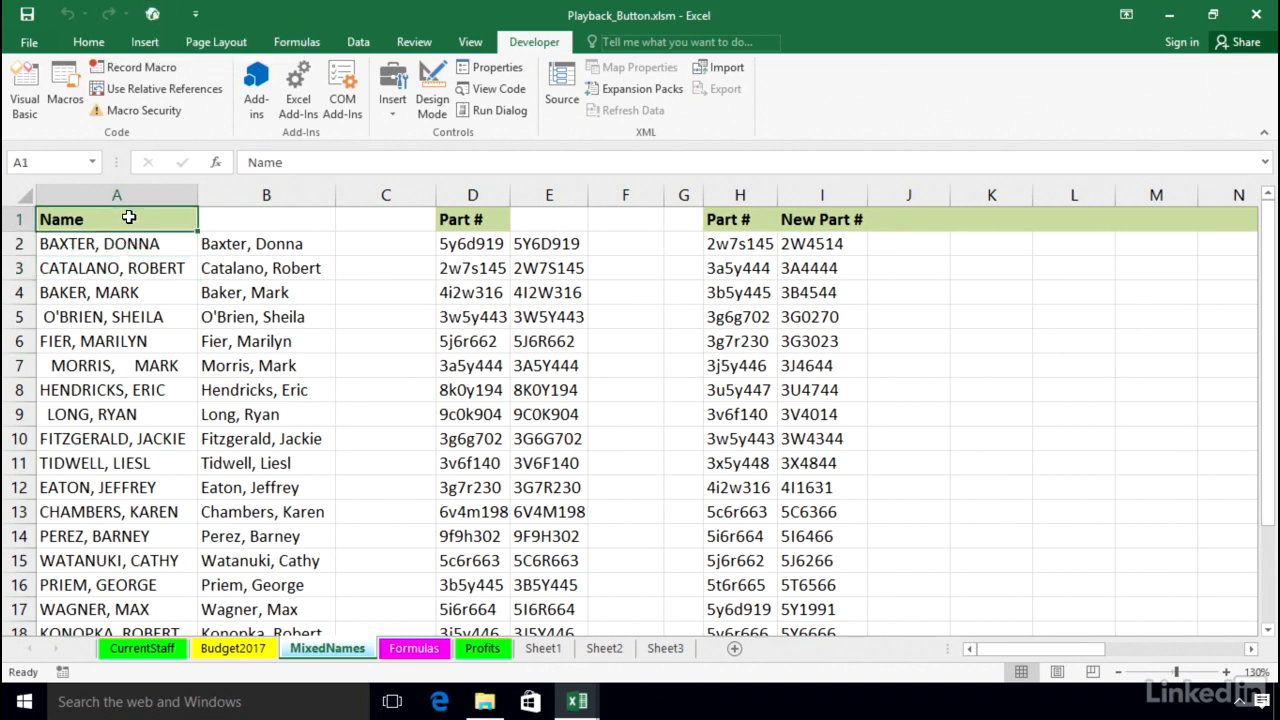